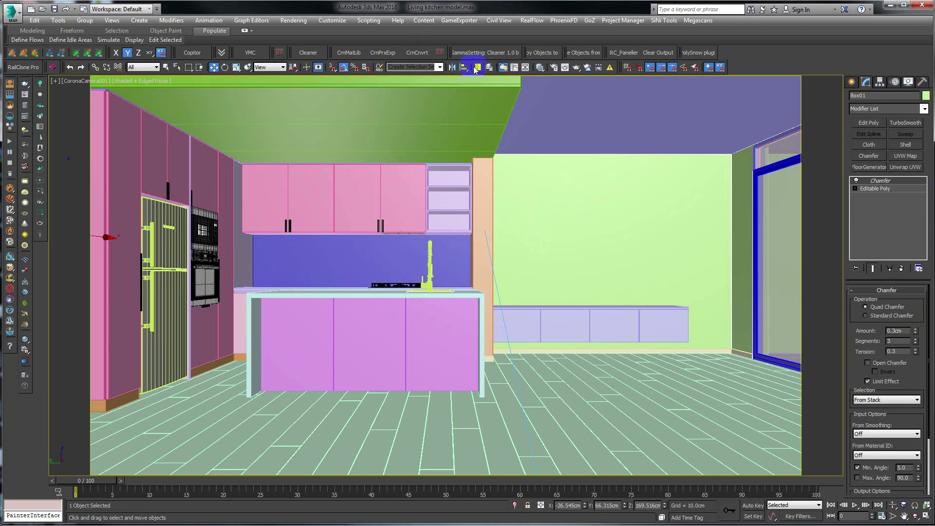
Open the Layer Explorer listing the kitchen scene's ACC and BLD layers.
click(489, 68)
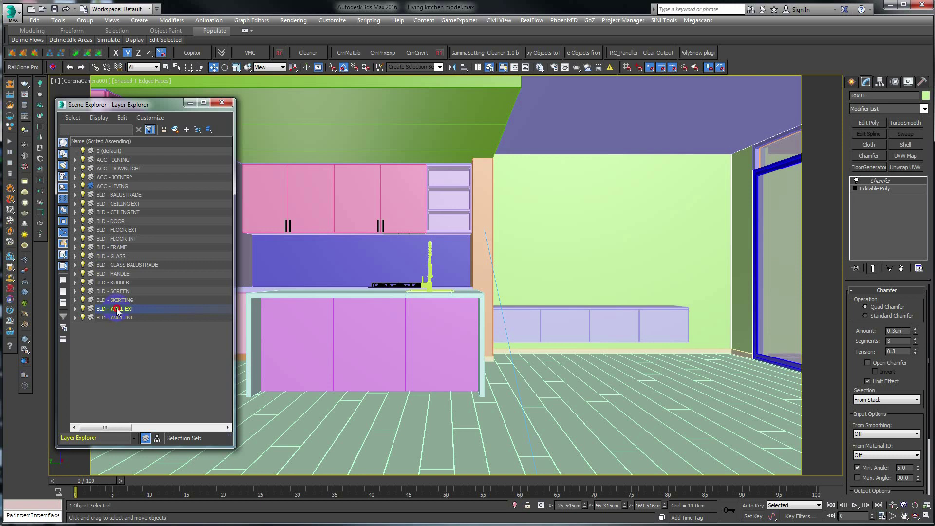
Select wall Box01 and column Box045 from the wall layers and isolate them.
click(117, 310)
click(75, 310)
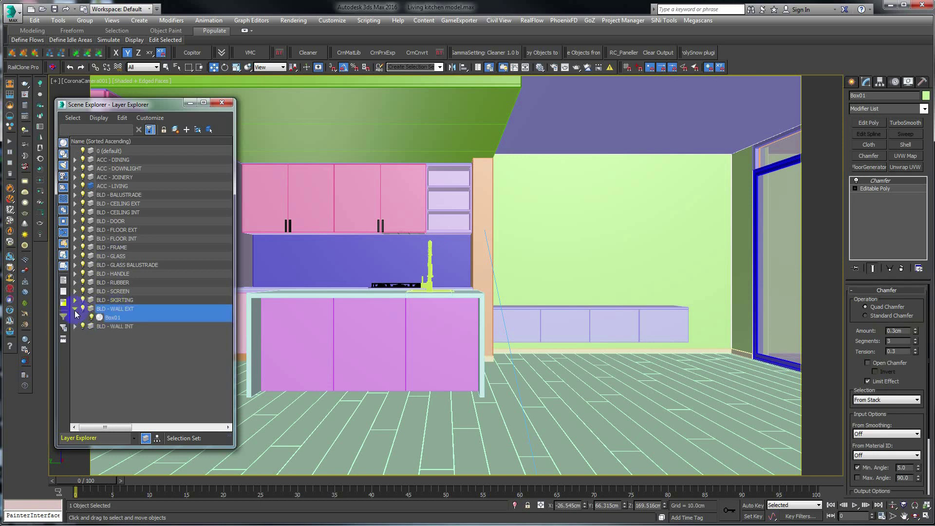
click(75, 327)
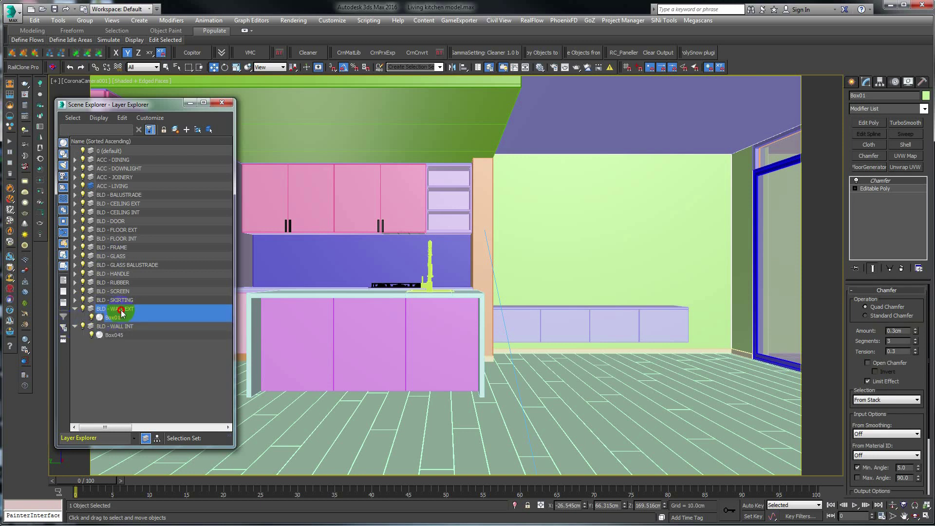
click(112, 336)
ctrl+click(113, 317)
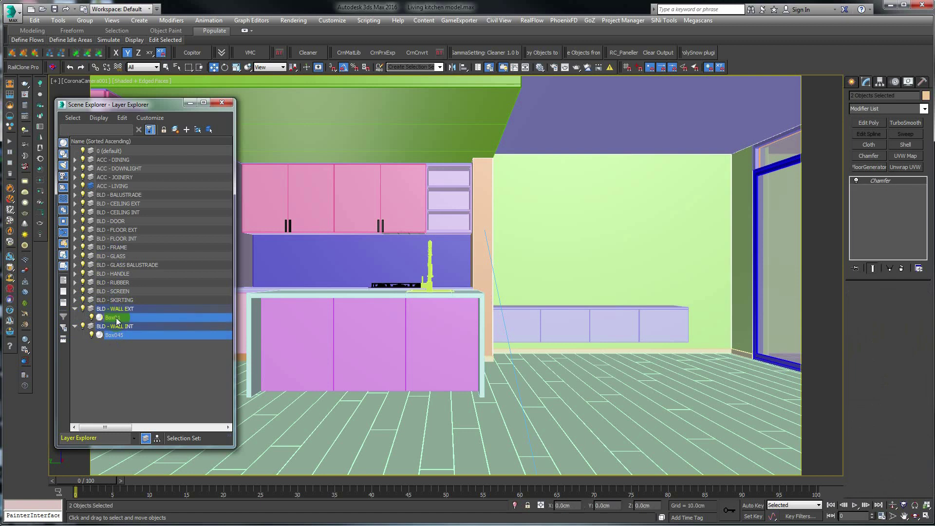
click(556, 54)
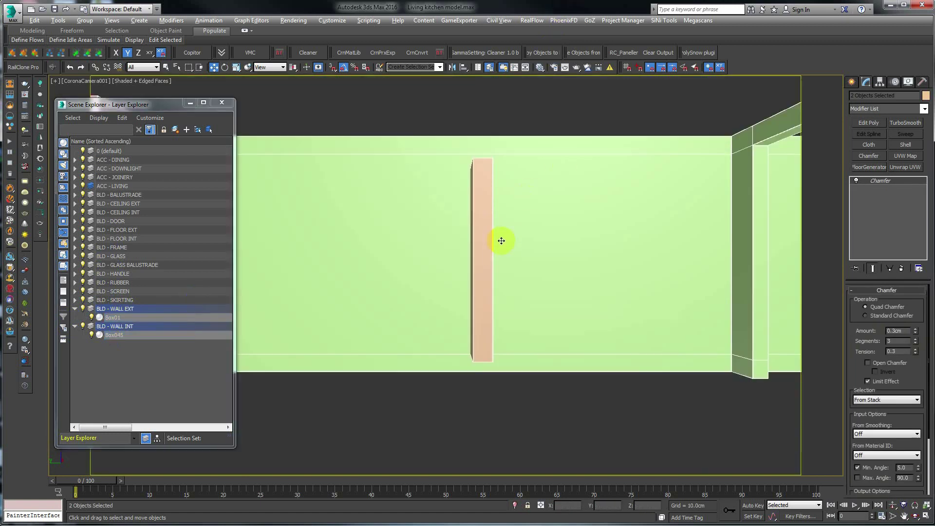
Switch to a perspective view, frame the isolated objects and orbit around them.
key(p)
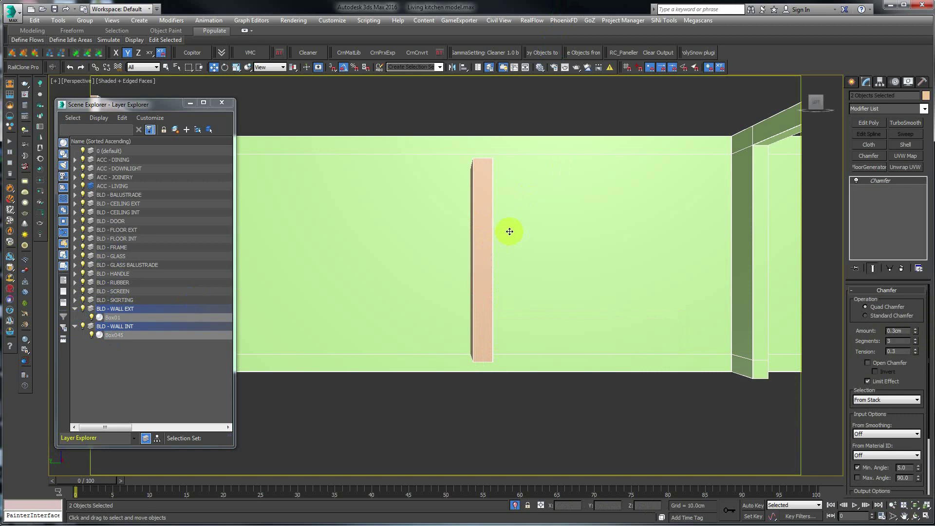
key(z)
alt+middle_drag(533, 244, 455, 253)
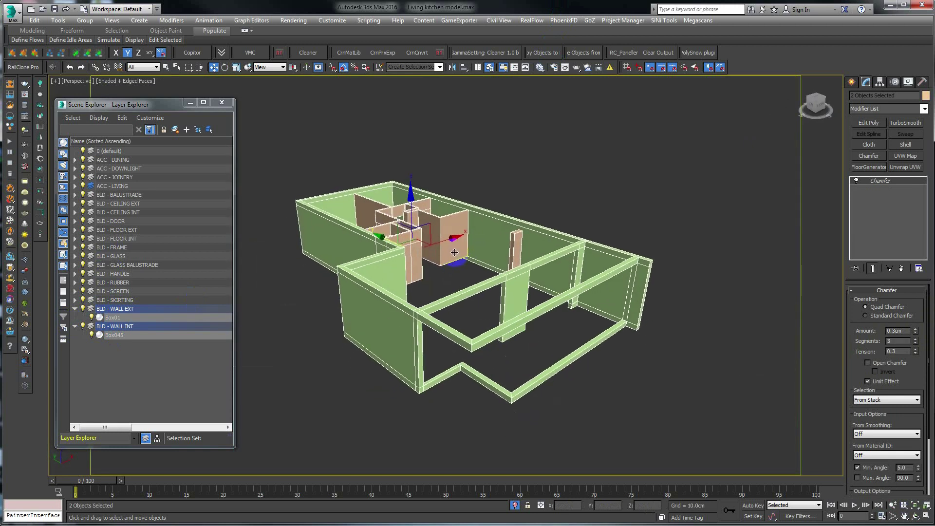
scroll(454, 252, up, 5)
scroll(472, 261, down, 2)
scroll(464, 273, down, 2)
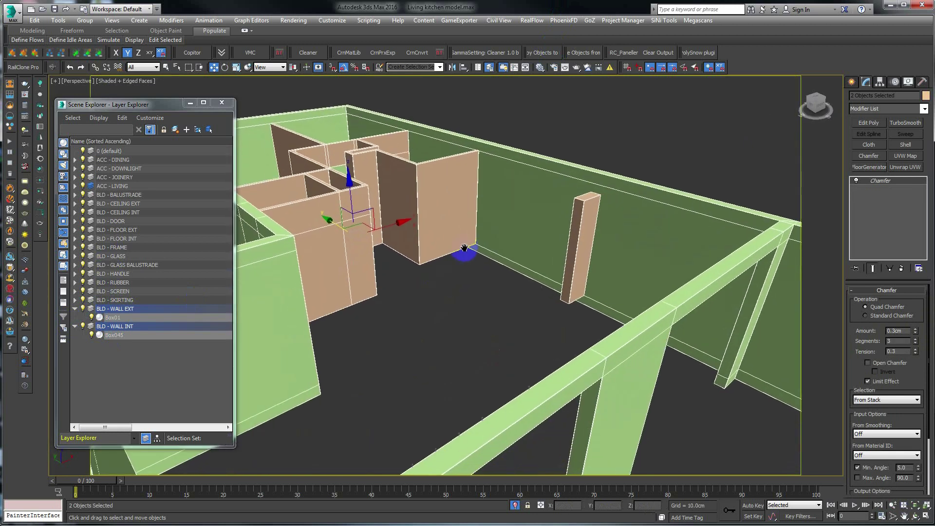
scroll(464, 252, down, 3)
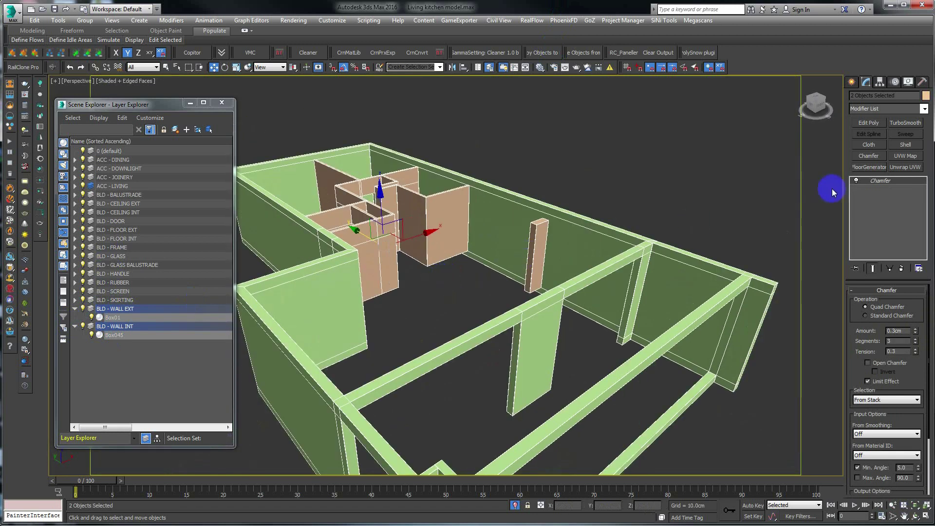
click(856, 182)
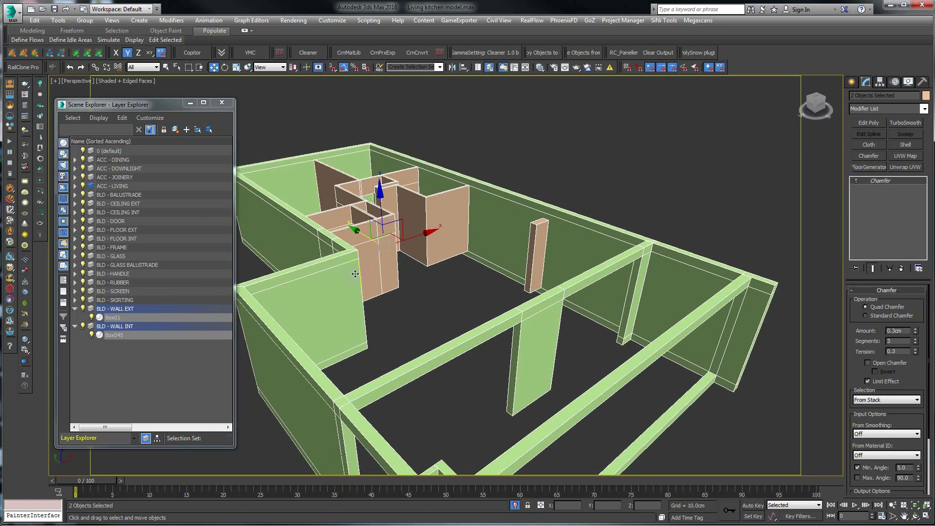
scroll(365, 297, up, 1)
scroll(450, 242, up, 5)
Select only the exterior wall Box01 and orbit to a higher viewing angle.
click(462, 328)
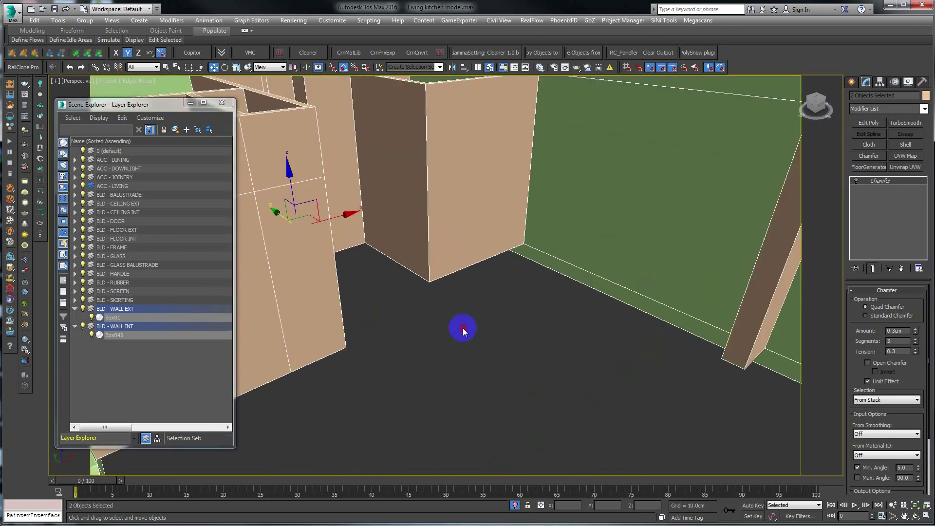
click(453, 147)
mouse_move(567, 158)
alt+middle_down()
mouse_move(530, 222)
mouse_move(526, 201)
mouse_move(561, 167)
alt+middle_up()
scroll(527, 213, down, 5)
scroll(533, 233, up, 2)
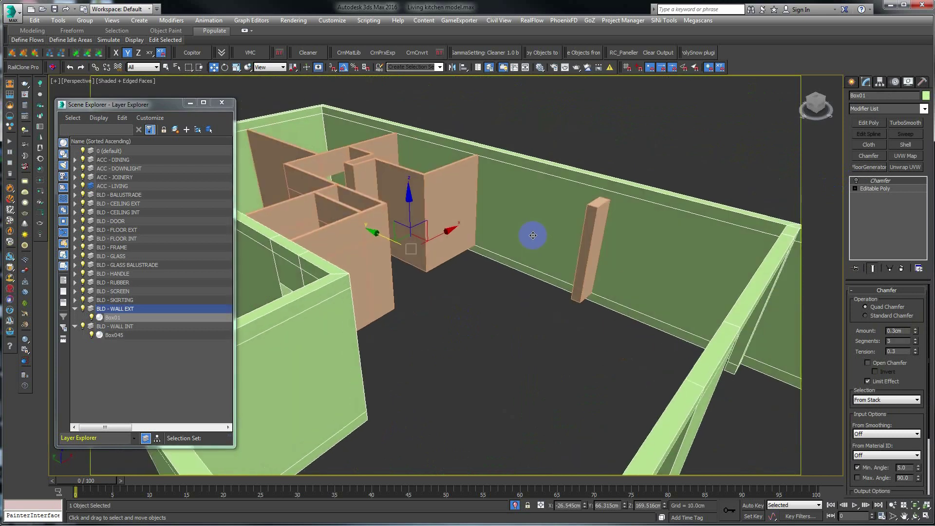
scroll(533, 233, up, 1)
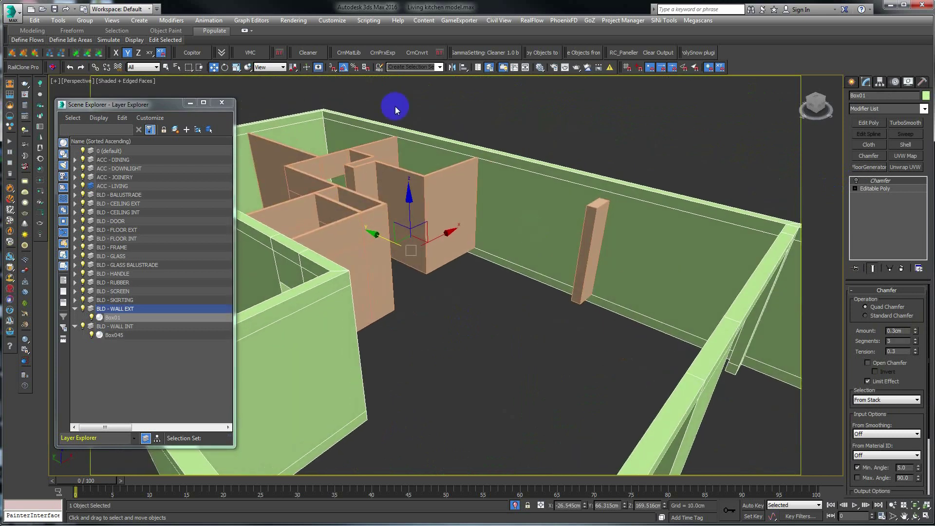
click(541, 67)
Bring the wall CoronaMtl node into view in the Slate editor and show its parameters.
scroll(439, 203, down, 2)
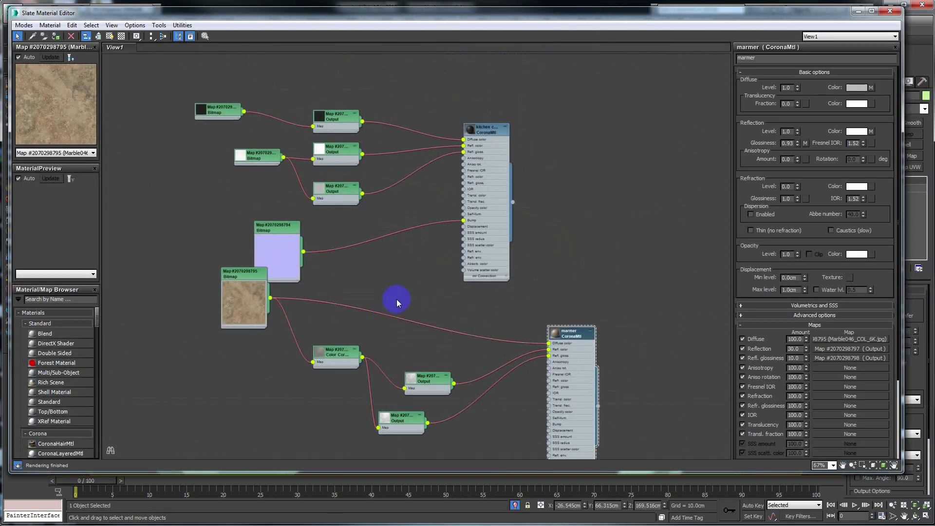
scroll(411, 286, down, 2)
middle_drag(180, 307, 407, 147)
scroll(395, 188, up, 6)
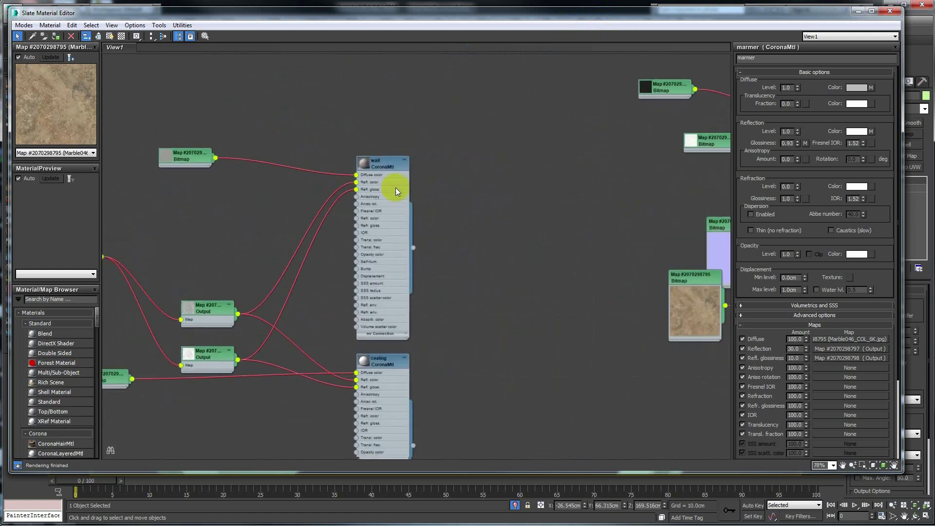
double_click(384, 165)
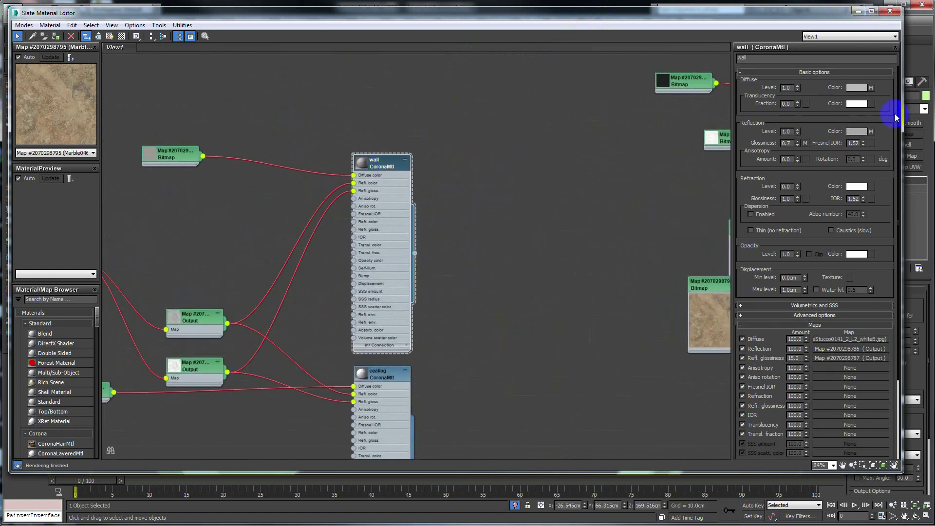
drag(902, 108, 546, 136)
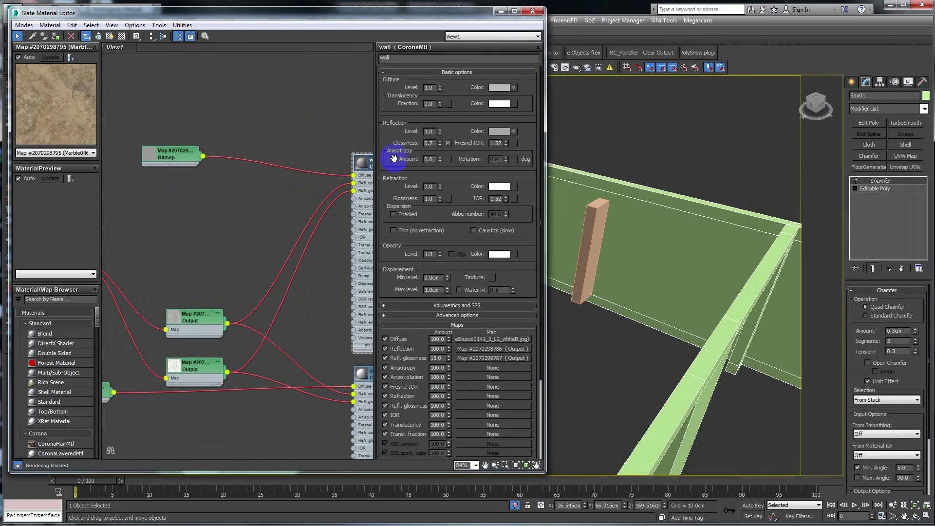
drag(373, 165, 291, 141)
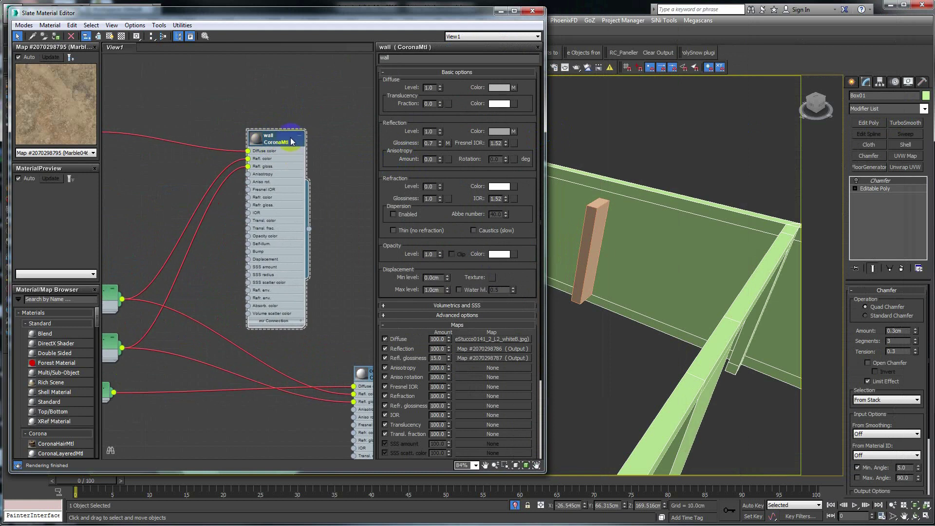
Assign the wall material to Box01 and column Box045, then reselect Box01.
click(56, 36)
click(598, 206)
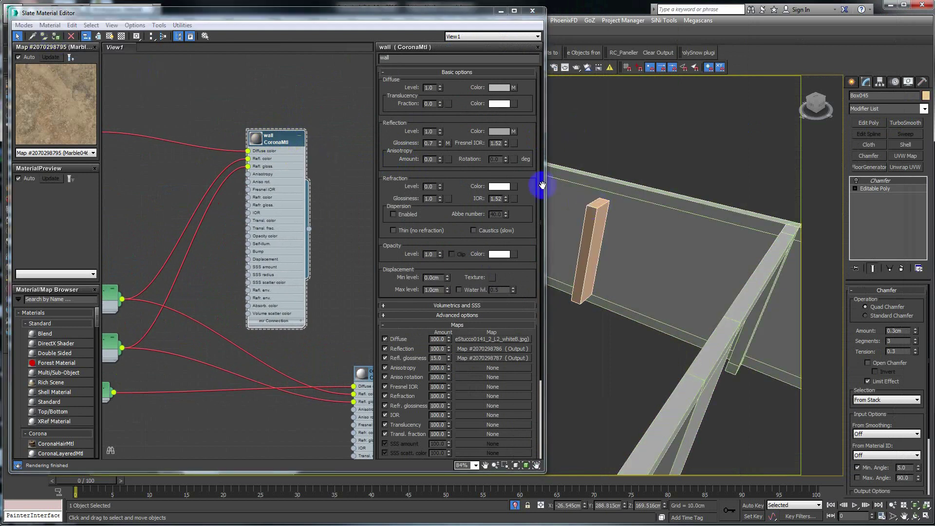
click(56, 37)
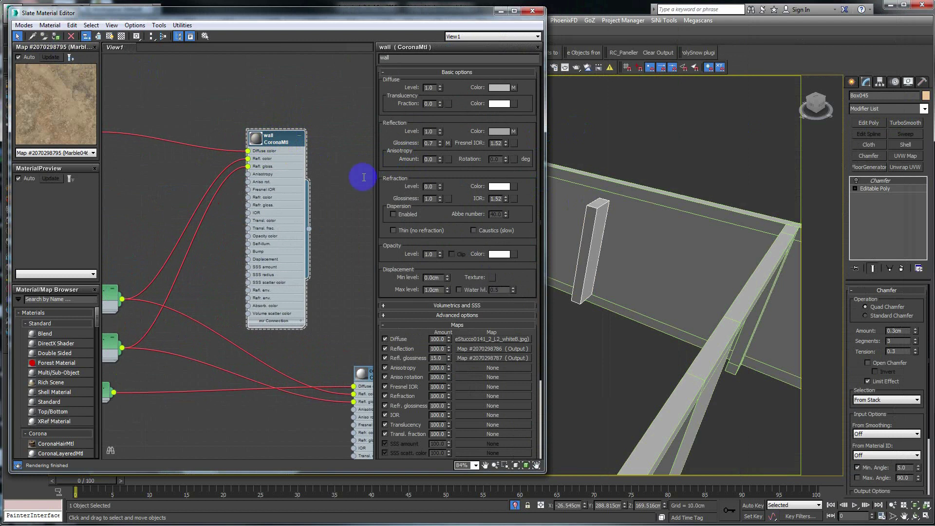
mouse_move(637, 209)
alt+middle_down()
mouse_move(605, 202)
mouse_move(609, 215)
mouse_move(650, 184)
mouse_move(632, 204)
mouse_move(662, 203)
mouse_move(620, 146)
alt+middle_up()
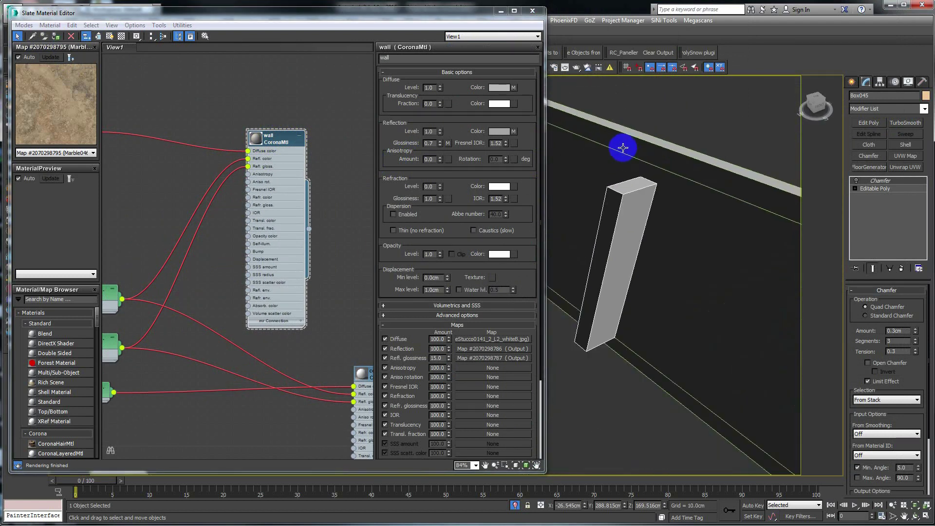
click(645, 142)
click(573, 199)
click(879, 180)
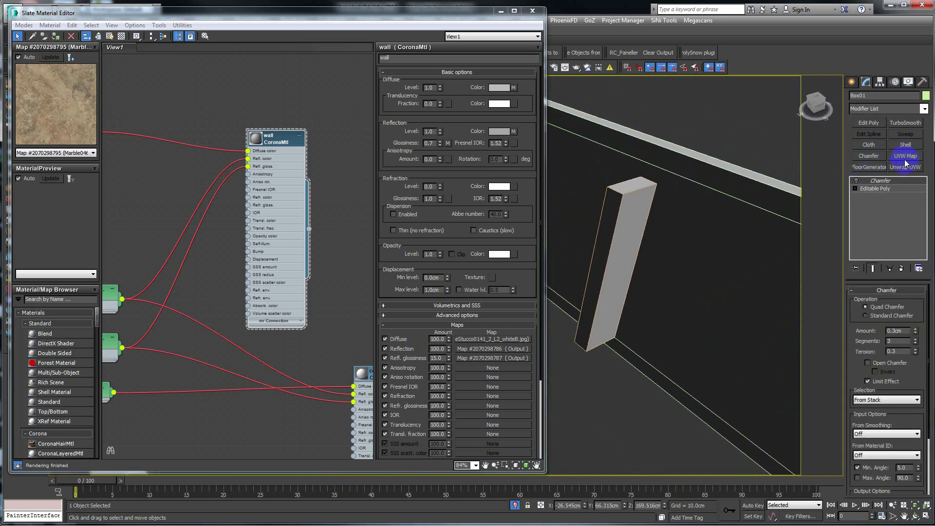
Add a UVW Map modifier with Box mapping to the exterior wall Box01.
click(876, 112)
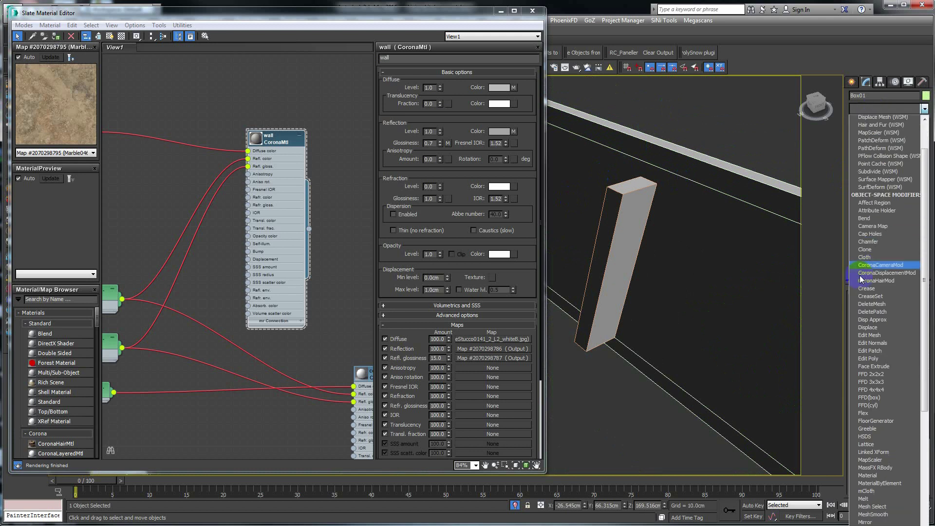
scroll(859, 268, down, 3)
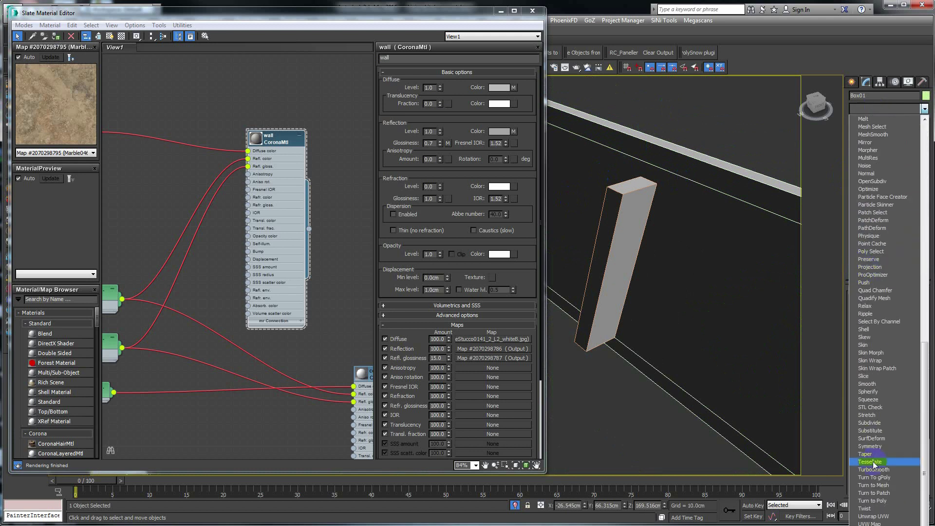
click(871, 520)
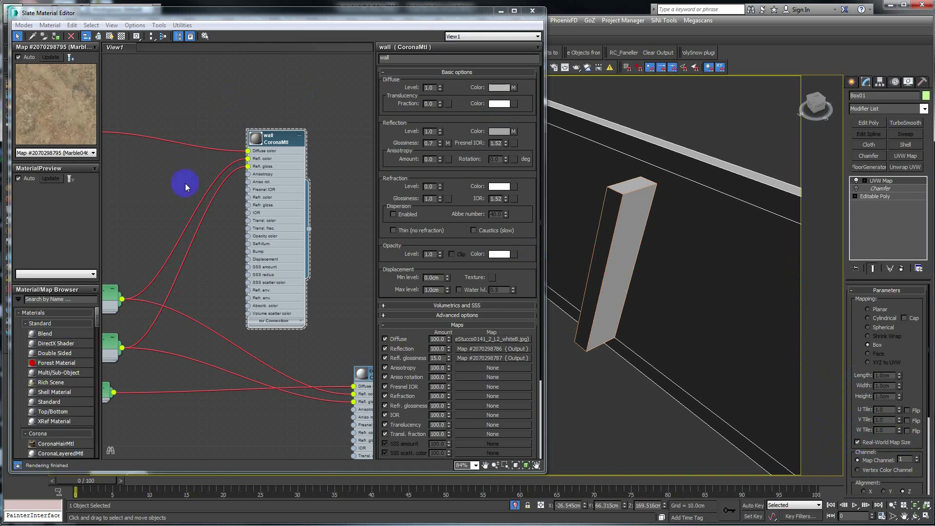
scroll(616, 204, down, 2)
scroll(633, 200, down, 2)
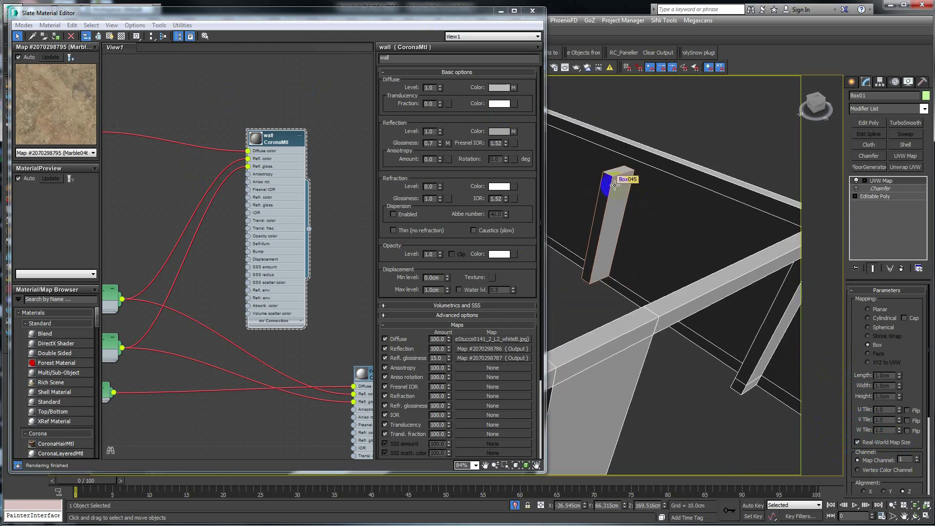
Show the wall material's stucco texture in the viewport on the wall and column.
middle_drag(198, 175, 281, 181)
double_click(154, 135)
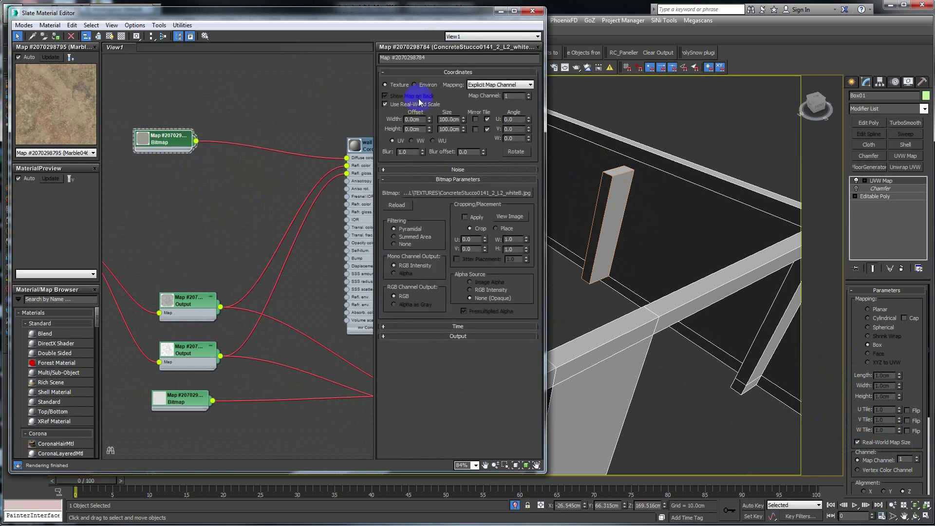
click(159, 145)
click(112, 38)
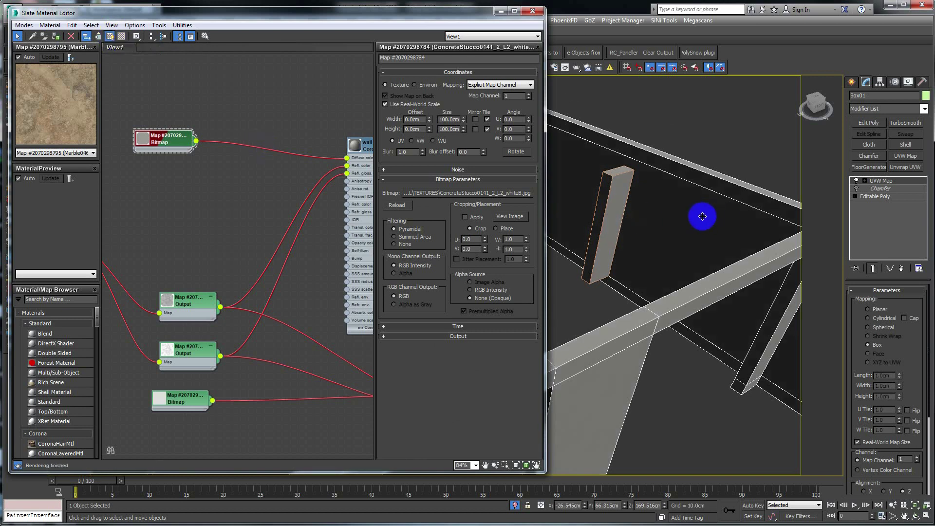
mouse_move(703, 215)
alt+middle_down()
mouse_move(651, 265)
mouse_move(633, 239)
mouse_move(653, 192)
mouse_move(618, 251)
mouse_move(642, 248)
mouse_move(601, 232)
mouse_move(703, 251)
mouse_move(674, 241)
alt+middle_up()
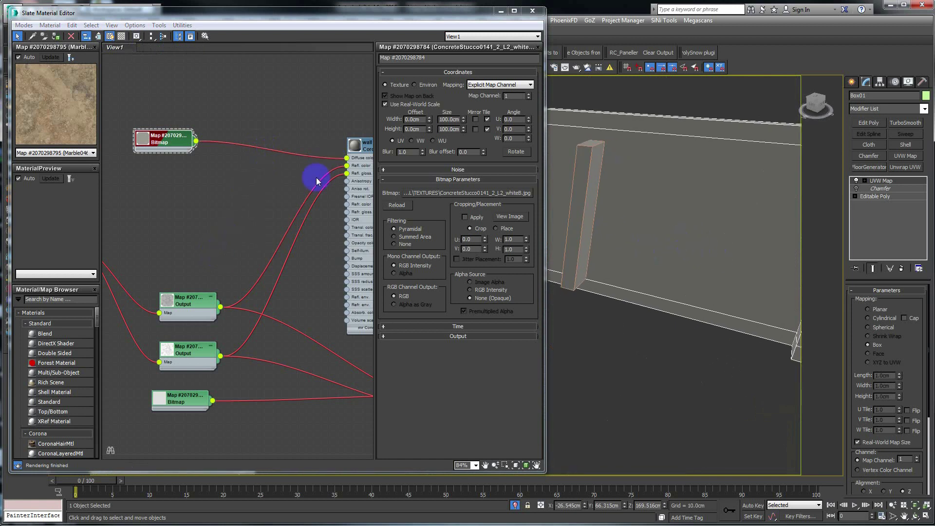
mouse_move(172, 303)
middle_down()
mouse_move(213, 261)
mouse_move(257, 265)
middle_up()
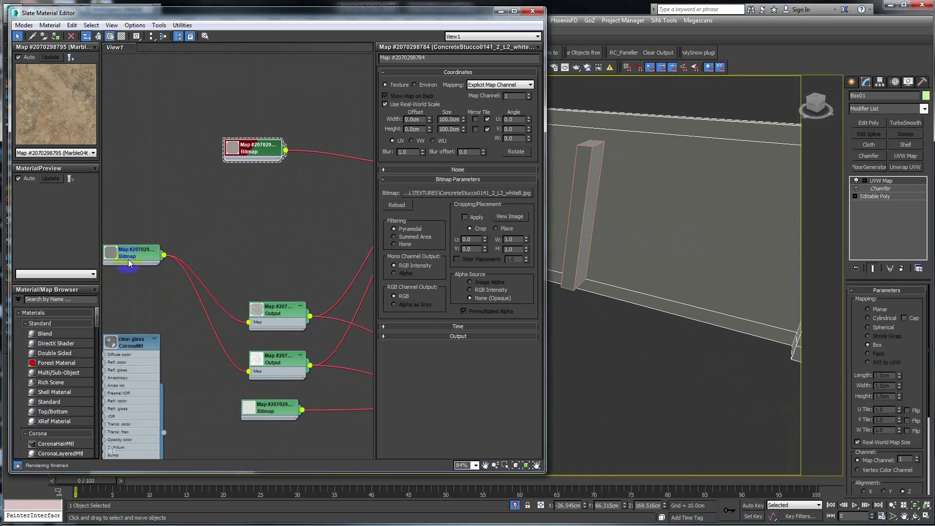
drag(122, 36, 125, 61)
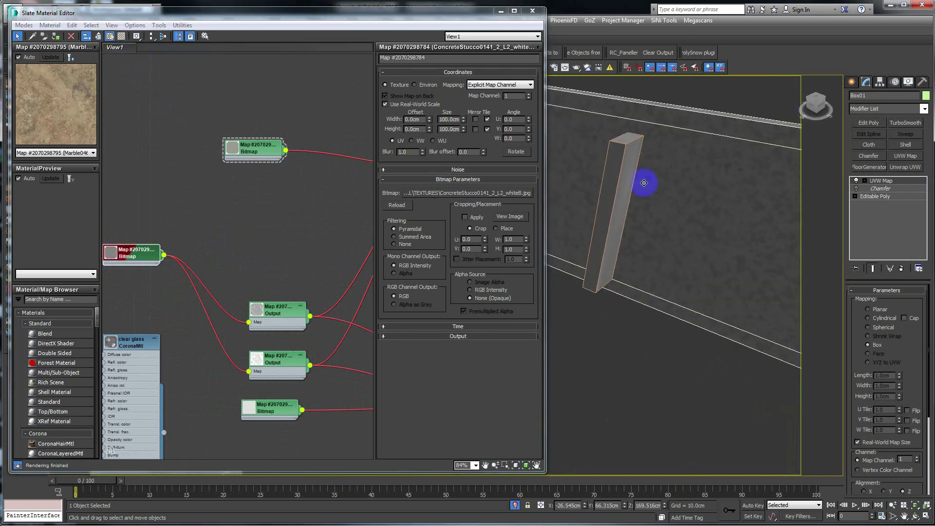
Add a UVW Map modifier with Box mapping to the pillar Box045.
click(623, 162)
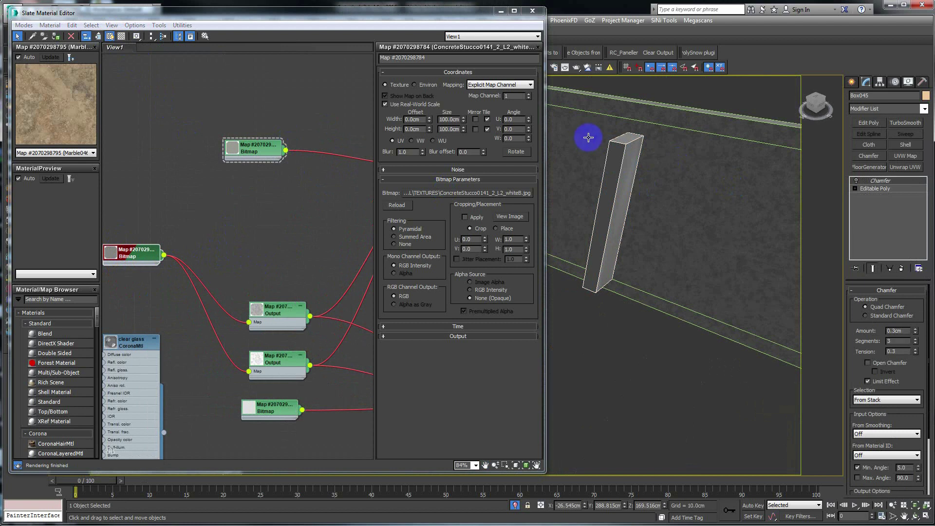
mouse_move(591, 140)
middle_down()
mouse_move(637, 184)
mouse_move(624, 174)
middle_up()
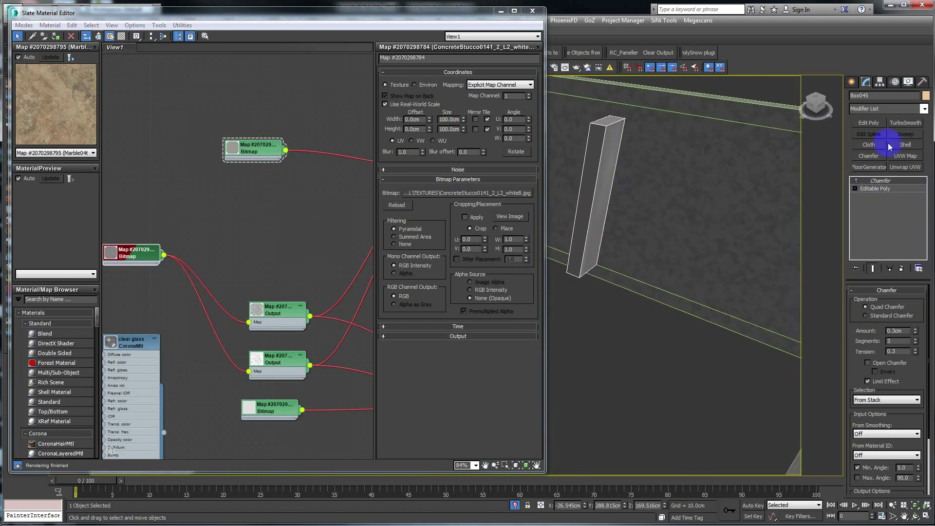
click(907, 156)
drag(879, 184, 882, 180)
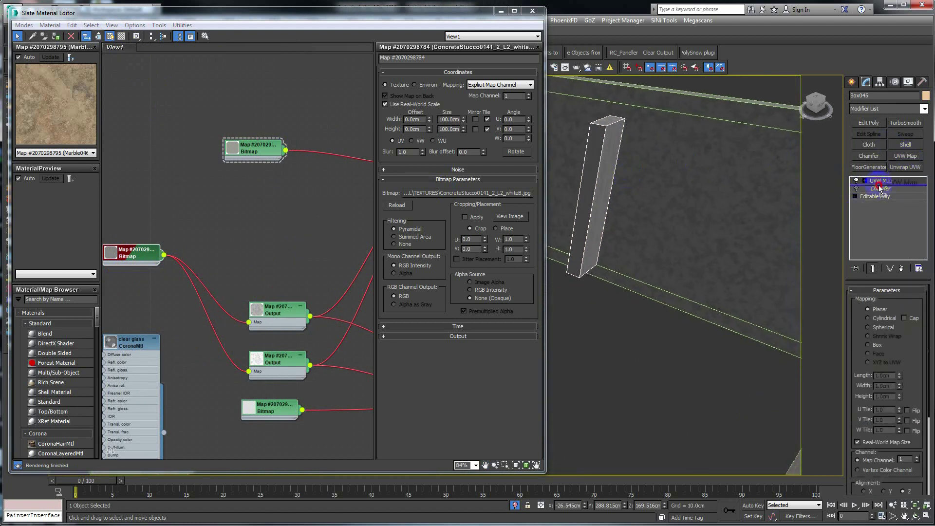
click(868, 346)
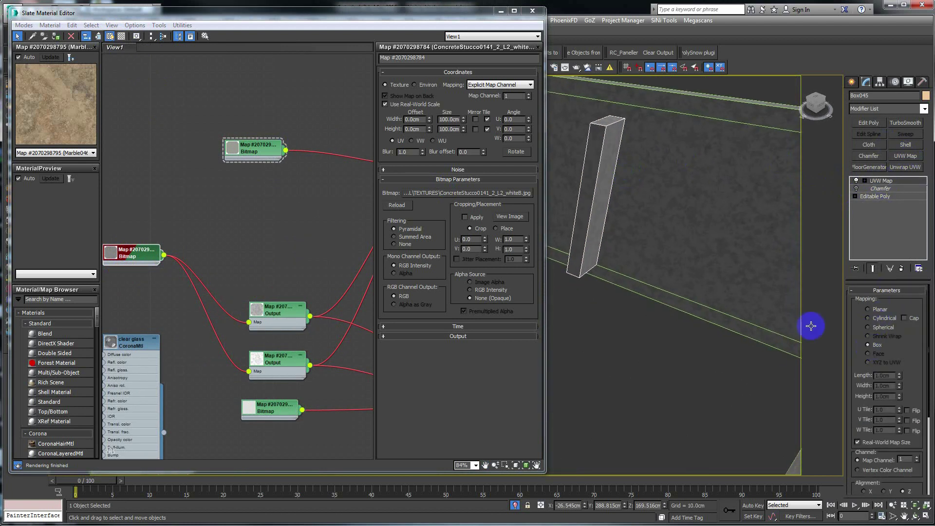
scroll(667, 256, up, 3)
Orbit around the pillar to check its texture and move its UVW Map below the Chamfer.
mouse_move(616, 252)
alt+middle_down()
mouse_move(654, 240)
mouse_move(616, 225)
mouse_move(607, 242)
mouse_move(627, 229)
alt+middle_up()
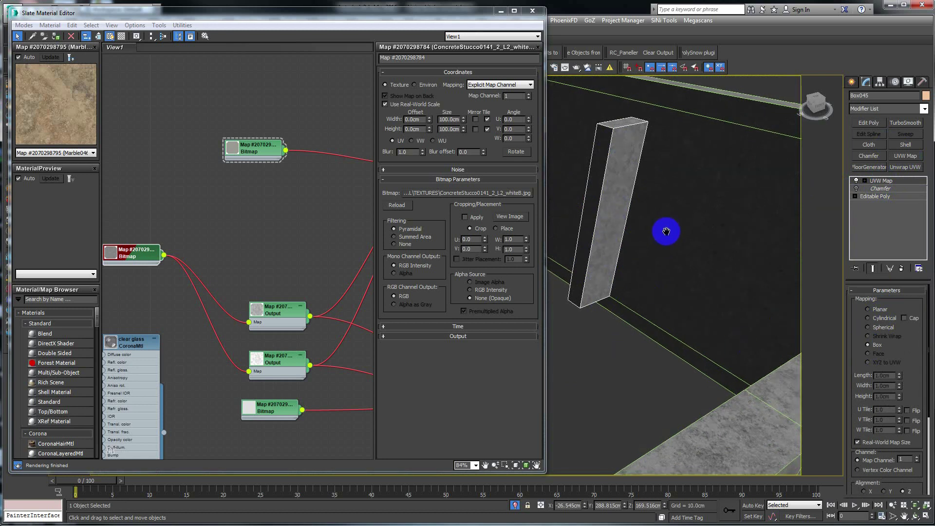
middle_drag(669, 229, 692, 264)
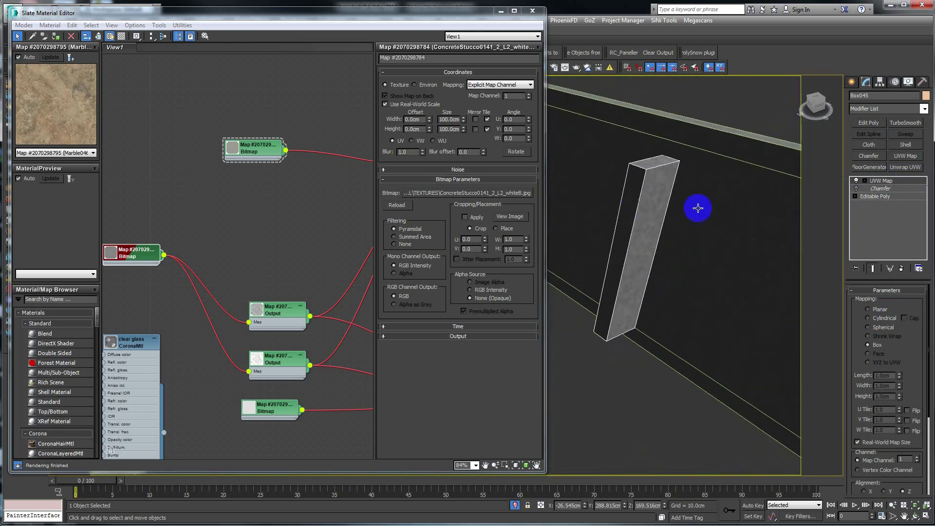
alt+middle_drag(656, 190, 643, 242)
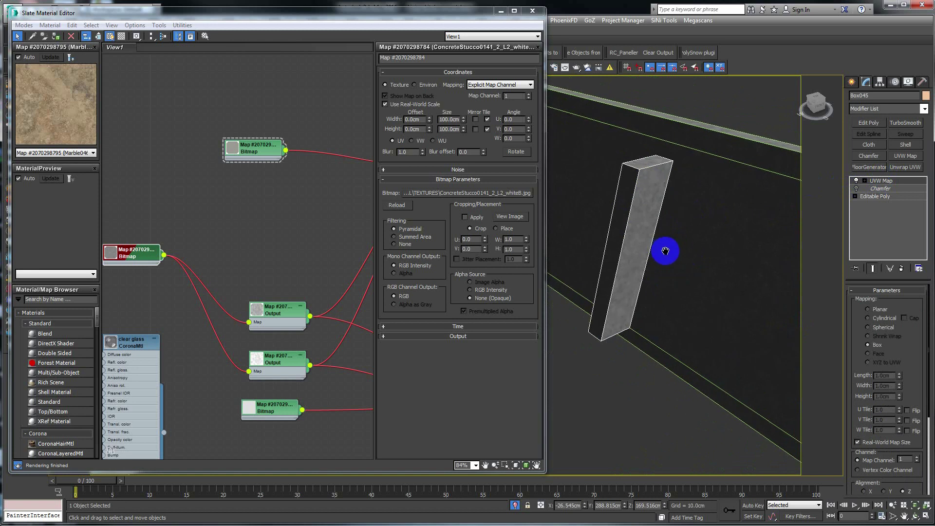
scroll(642, 242, down, 3)
scroll(642, 243, up, 3)
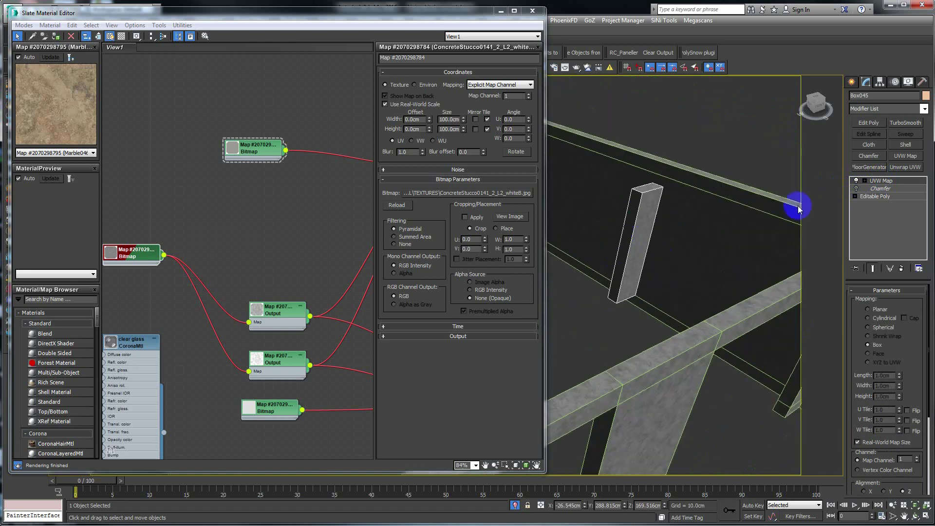
drag(886, 182, 880, 195)
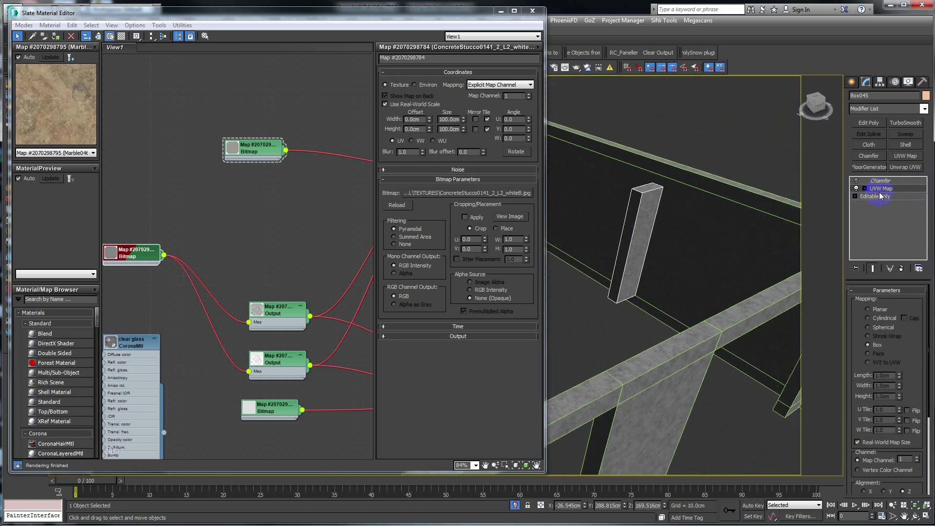
Move Box01's UVW Map below its Chamfer and reselect the pillar.
click(712, 227)
drag(881, 182, 877, 196)
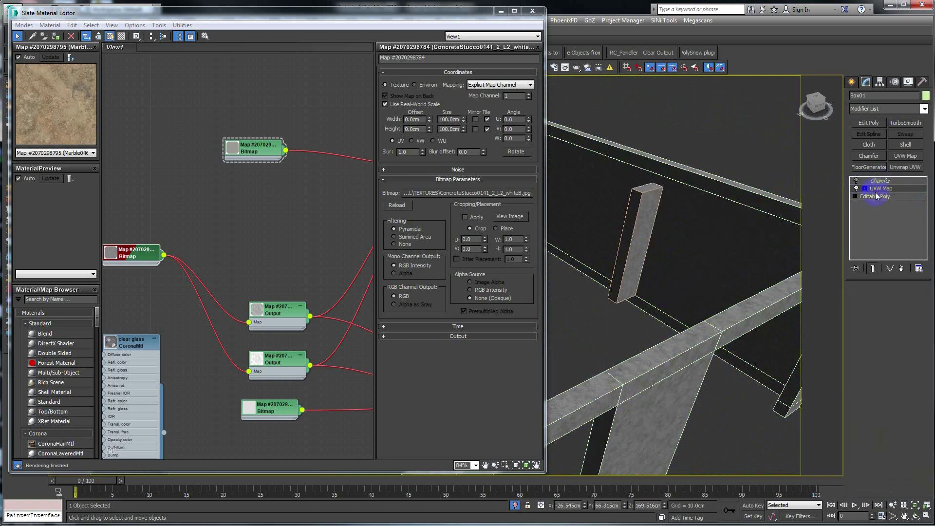
click(644, 202)
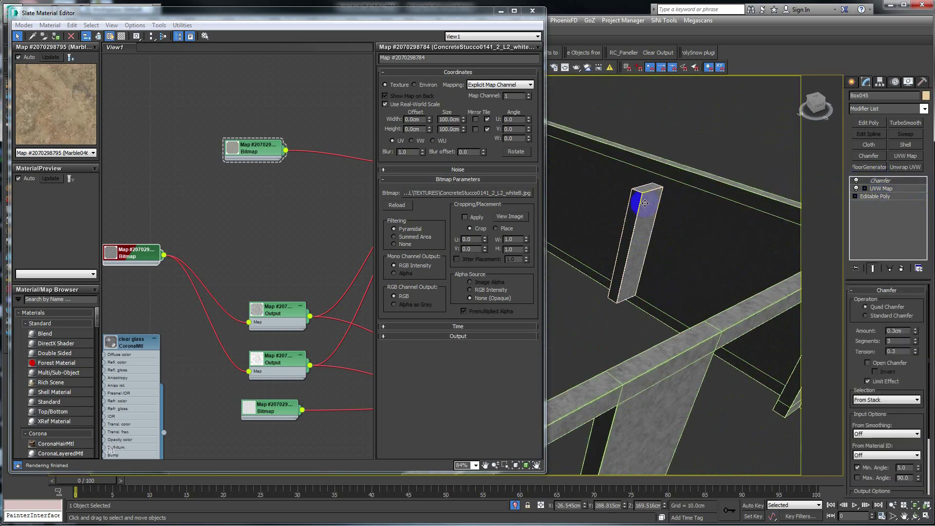
scroll(599, 338, down, 3)
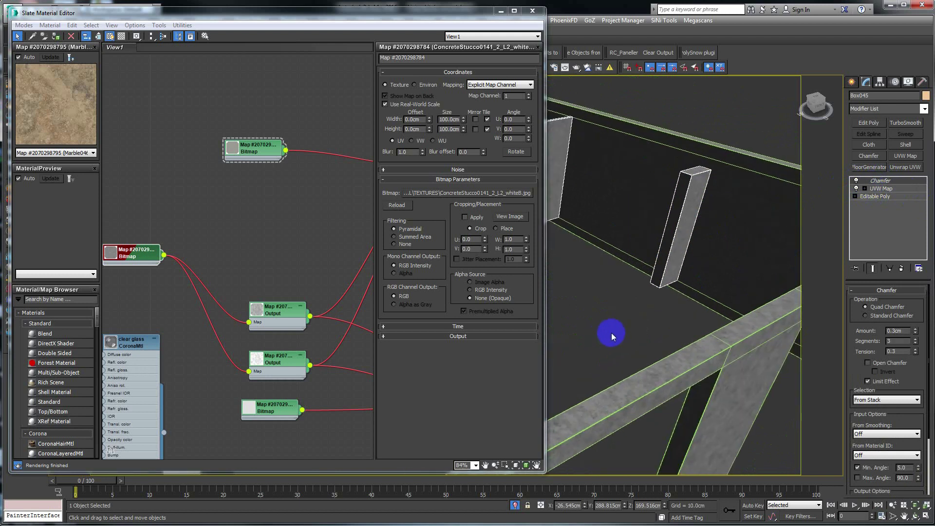
scroll(639, 332, down, 4)
scroll(639, 331, up, 2)
scroll(630, 294, up, 5)
scroll(716, 268, up, 2)
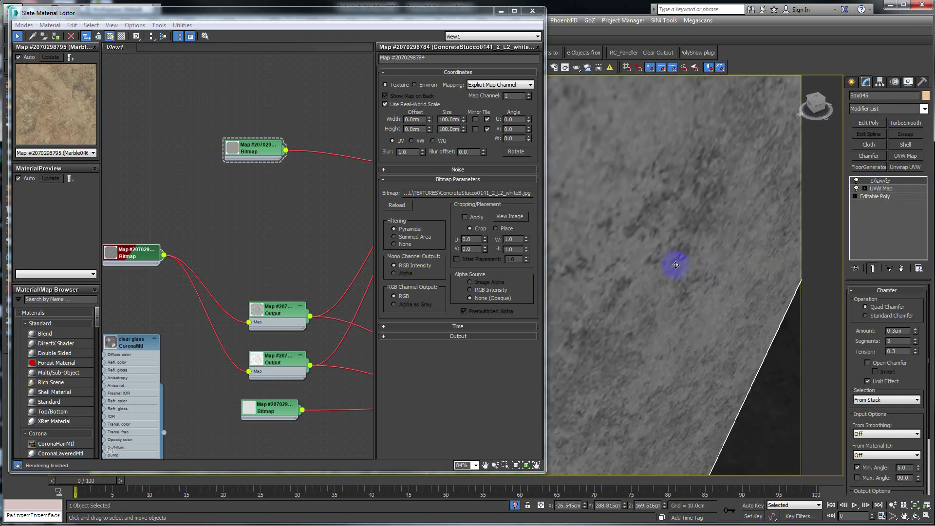
scroll(674, 265, down, 1)
scroll(633, 351, down, 3)
End isolation to show the whole kitchen and bring the Layer Explorer forward.
alt+middle_drag(626, 390, 663, 326)
right_click(652, 297)
click(670, 218)
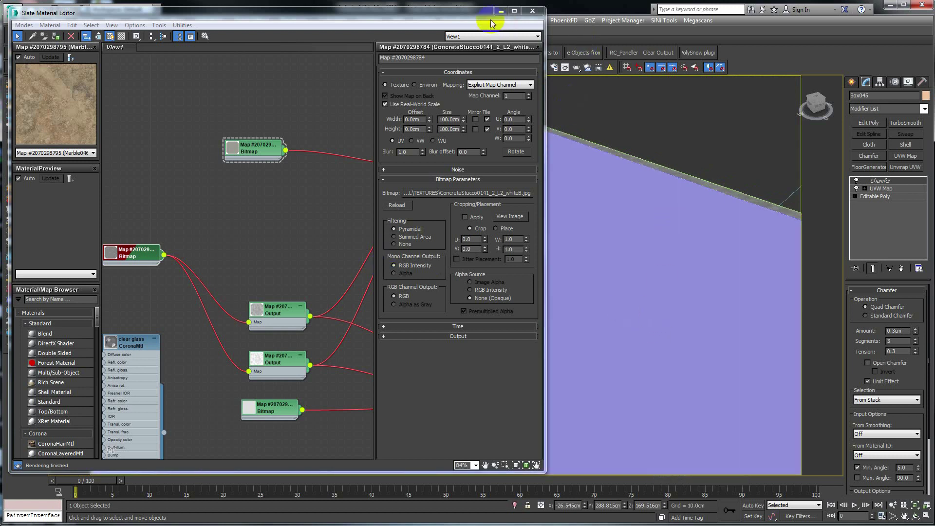
drag(482, 14, 475, 254)
drag(115, 106, 246, 73)
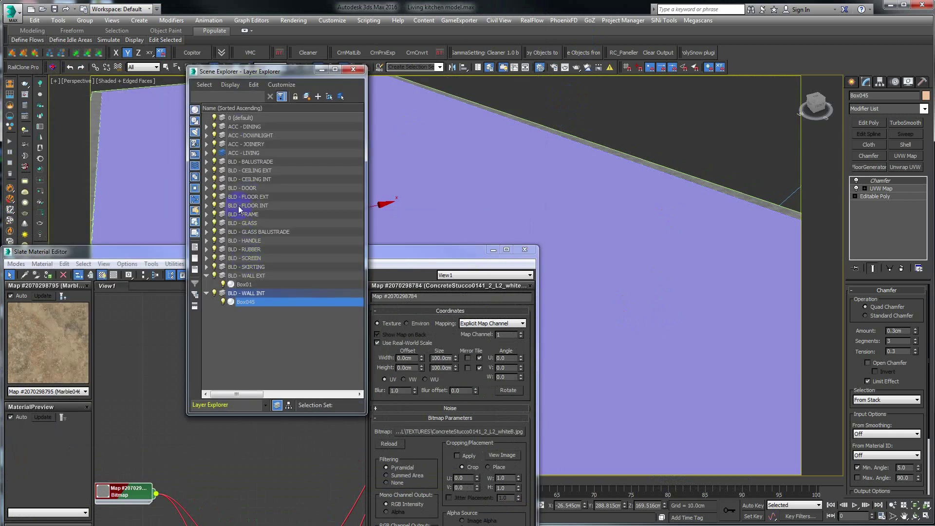
Expand both ceiling layers and select Object, Object001 and Object002.
click(207, 170)
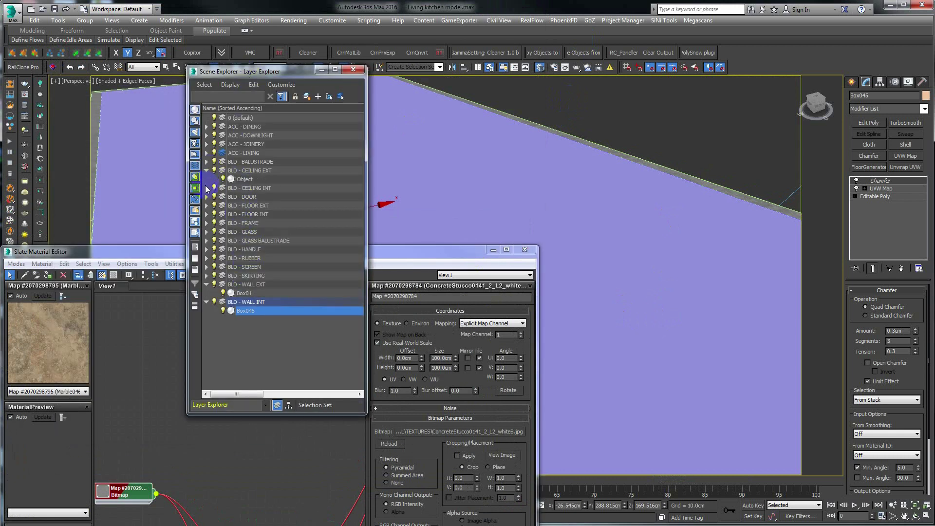
click(207, 188)
click(242, 181)
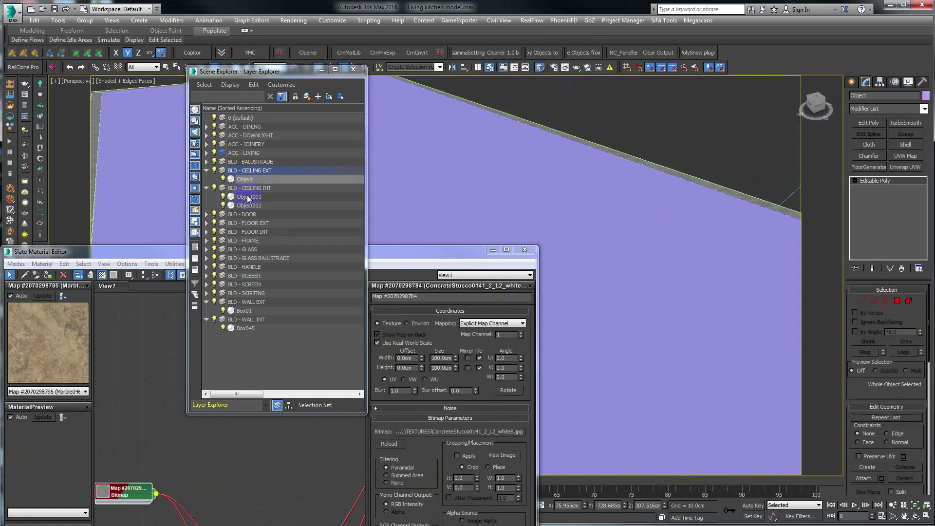
shift+click(249, 205)
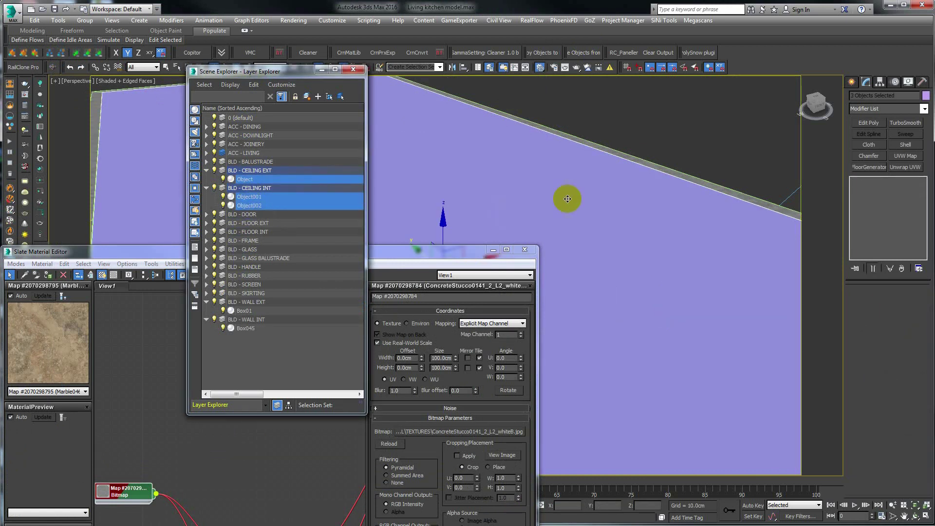
alt+middle_drag(570, 196, 595, 198)
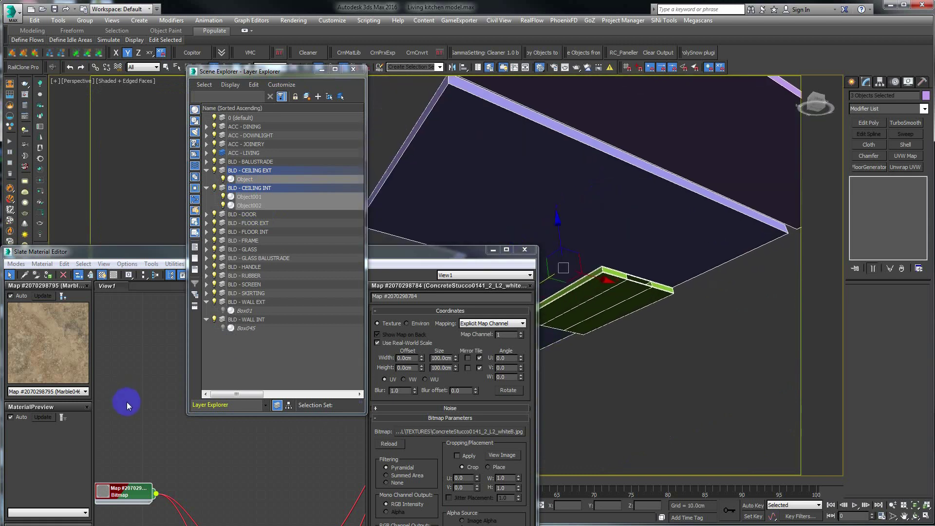
click(322, 72)
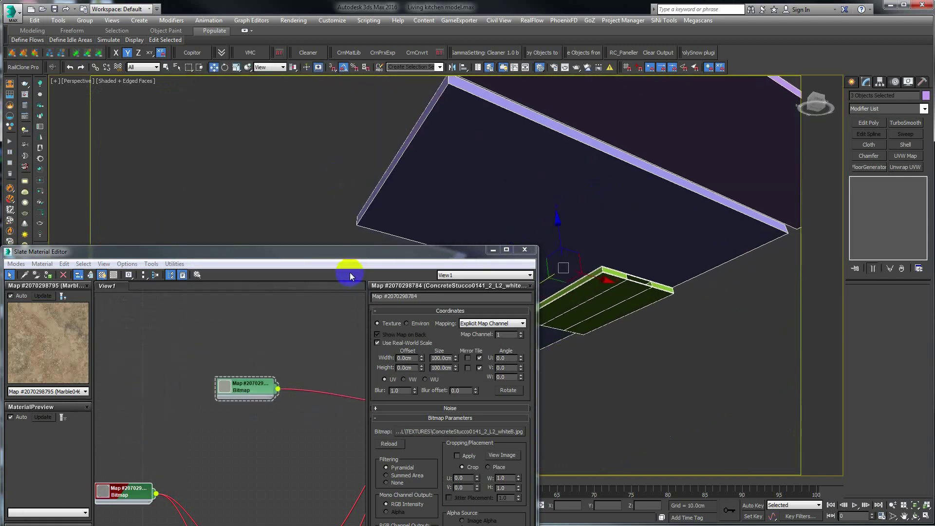
Locate the cealing CoronaMtl node and assign it to the three ceiling objects.
drag(333, 253, 291, 104)
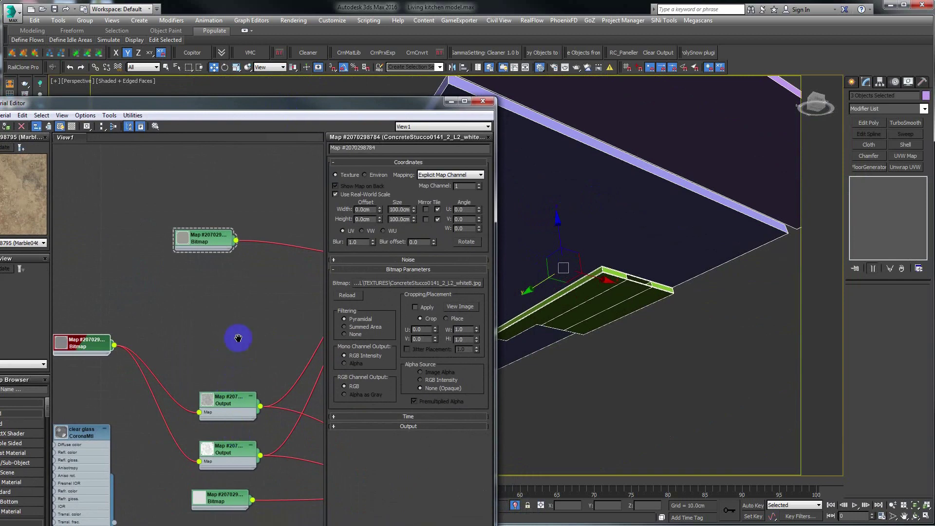
scroll(236, 334, down, 3)
scroll(210, 321, down, 3)
middle_drag(219, 328, 193, 286)
scroll(275, 334, up, 2)
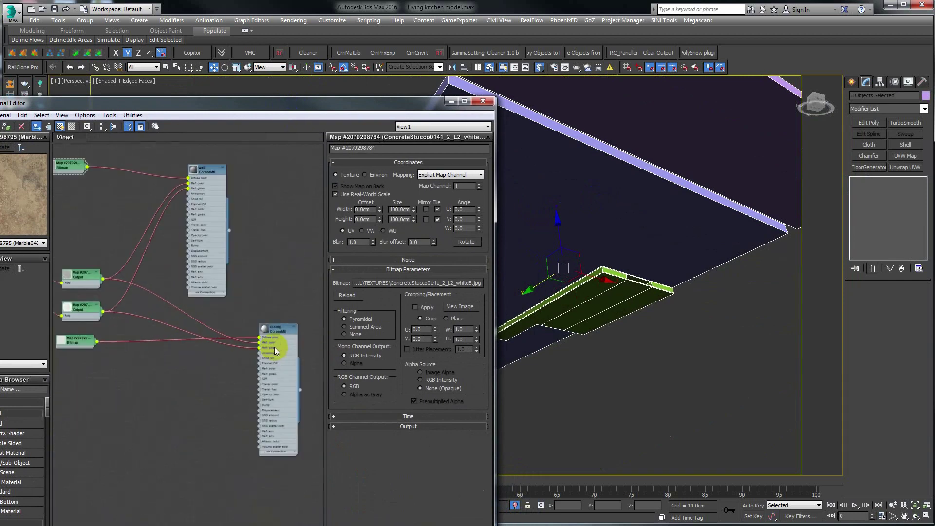
scroll(275, 334, up, 2)
scroll(275, 334, up, 1)
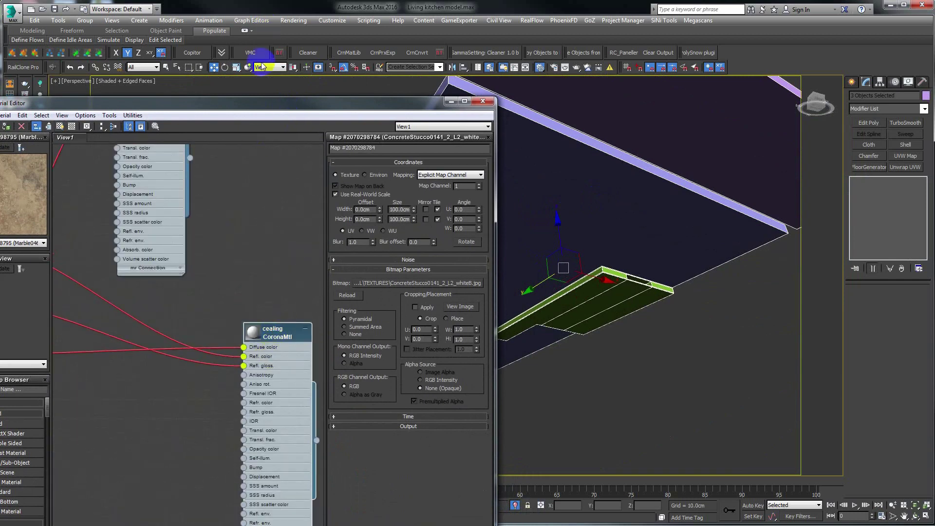
drag(251, 103, 294, 42)
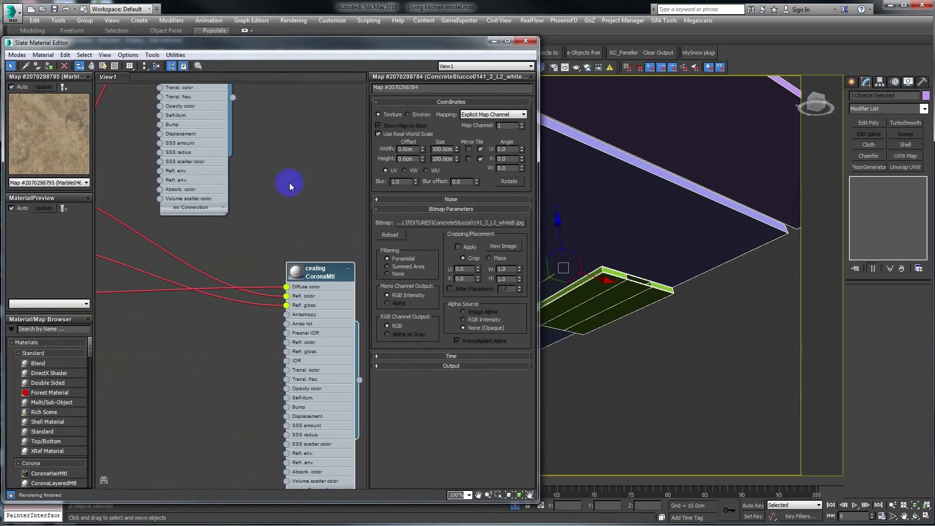
click(49, 69)
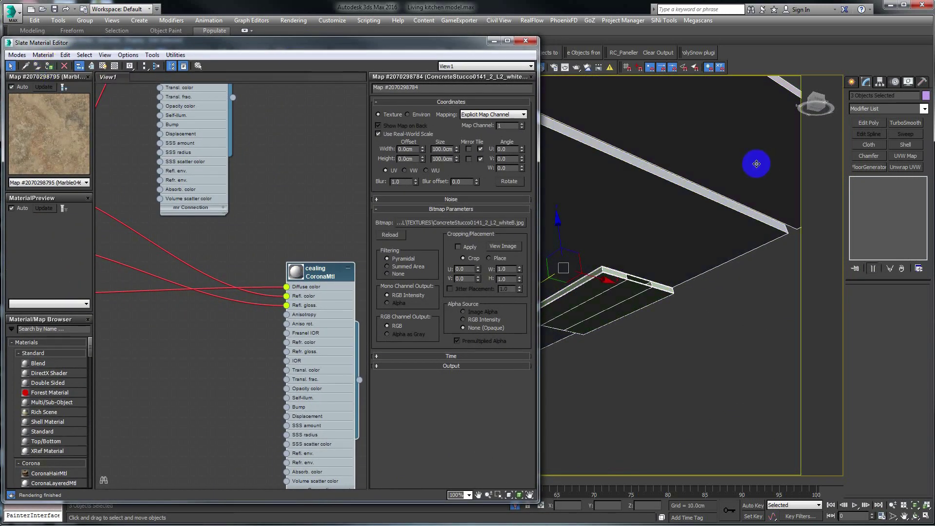
Add UVW Map modifiers to the ceiling beam and to Object001.
click(701, 191)
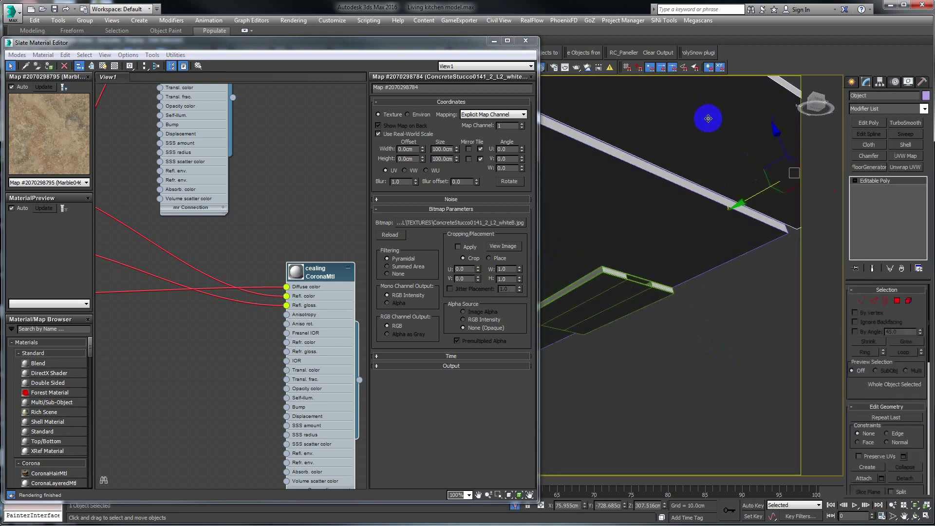
alt+middle_drag(682, 175, 686, 197)
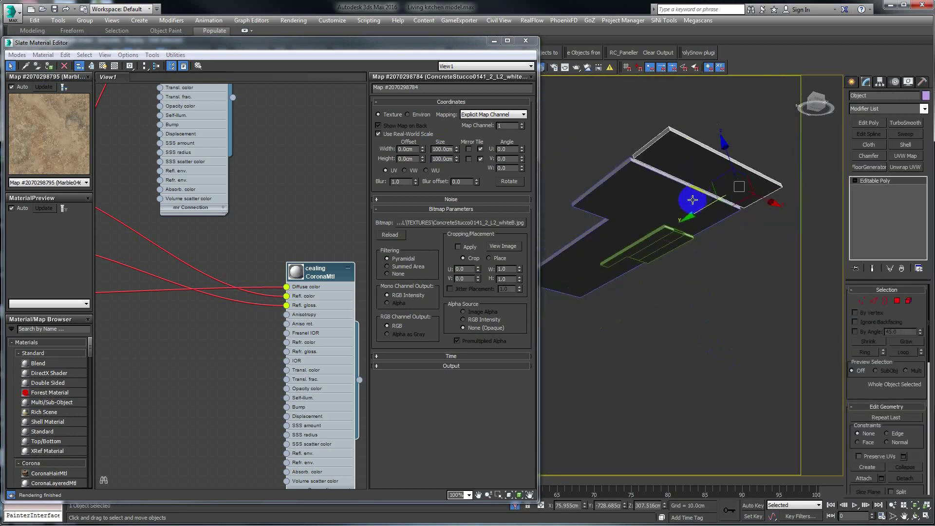
click(905, 156)
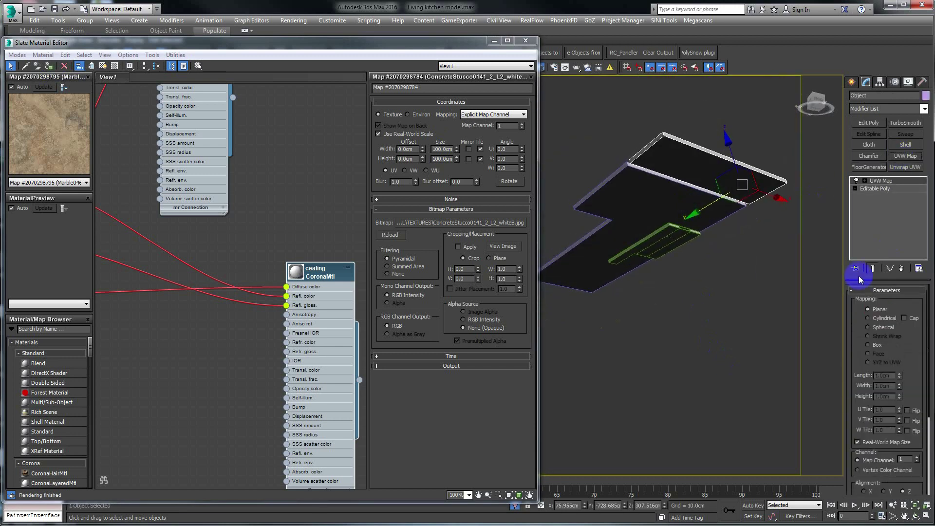
click(657, 188)
click(902, 156)
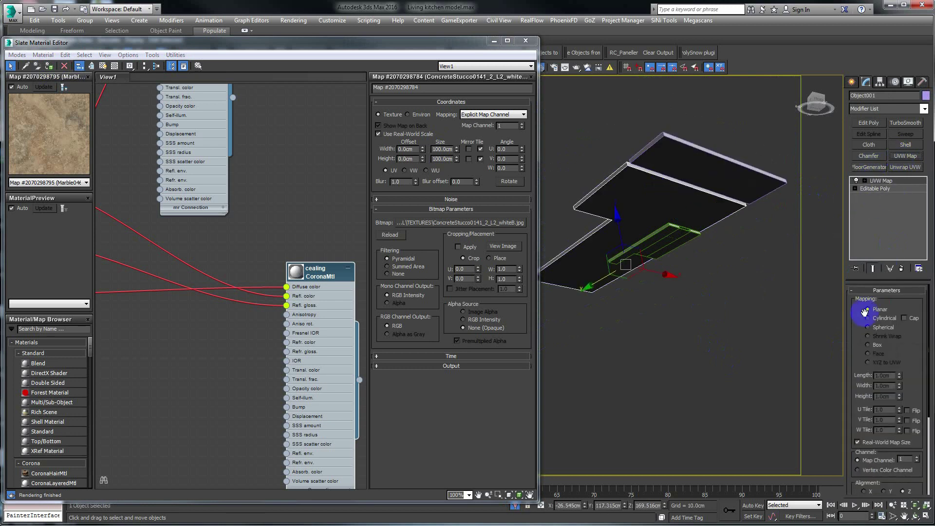
Give Object002 a Box-mapped UVW Map modifier placed beneath its Chamfer.
click(665, 239)
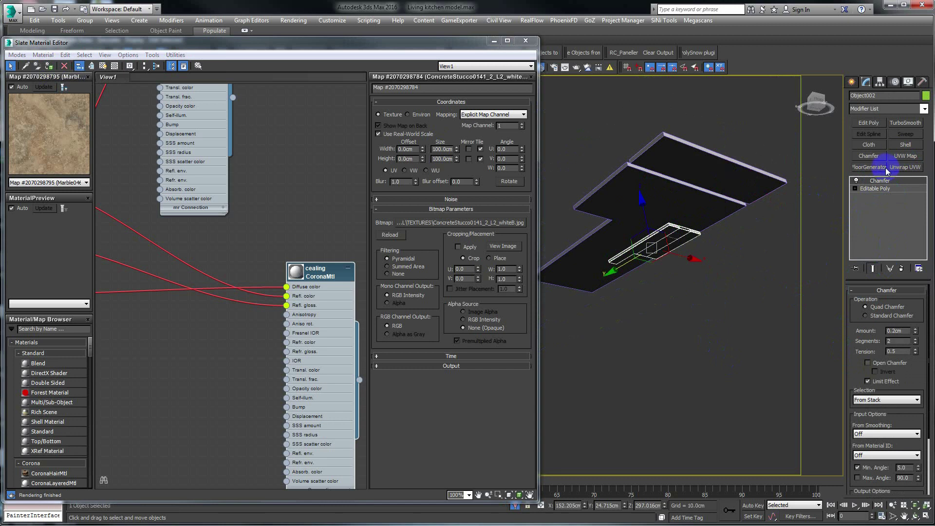
scroll(681, 258, up, 5)
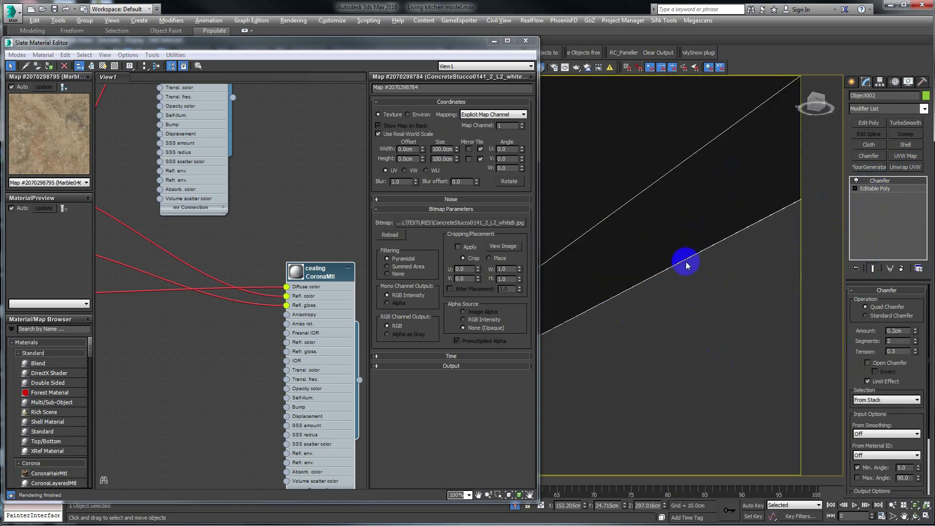
scroll(680, 252, up, 3)
scroll(677, 249, down, 2)
scroll(627, 229, down, 2)
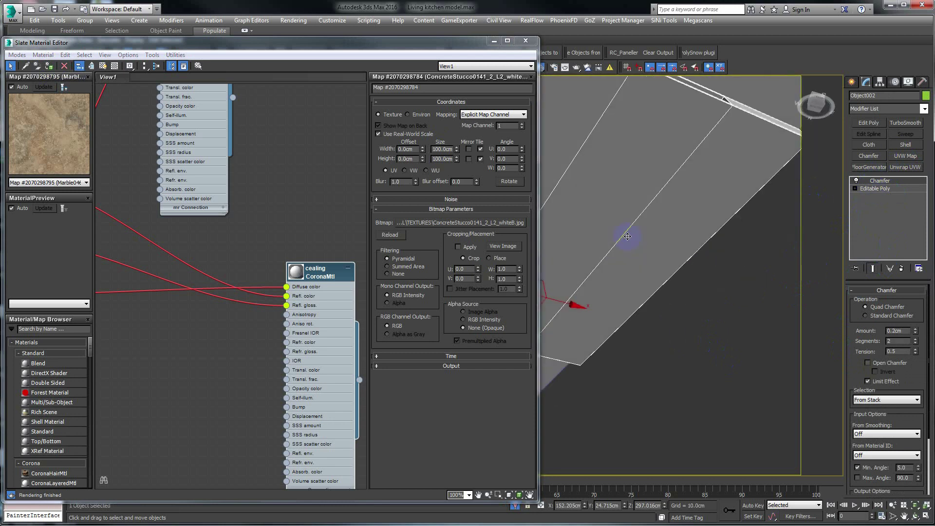
middle_drag(619, 218, 709, 234)
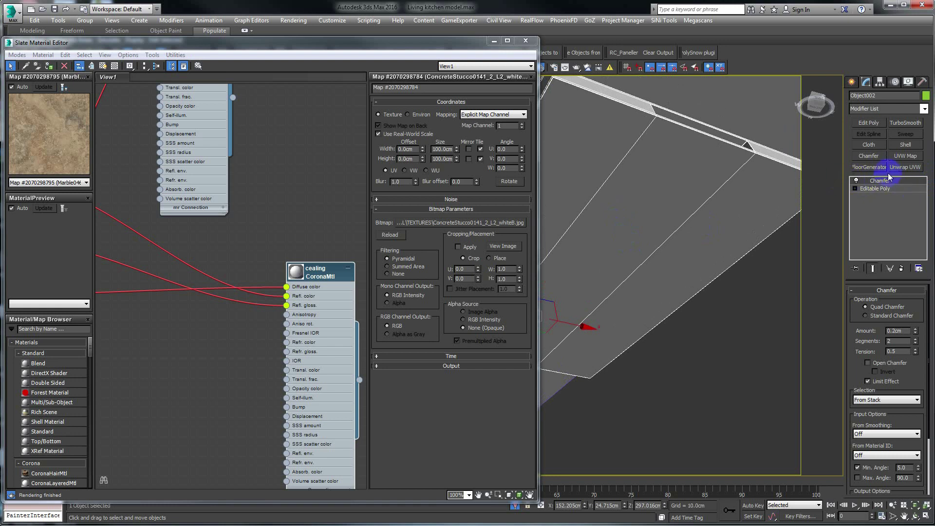
click(869, 190)
click(906, 156)
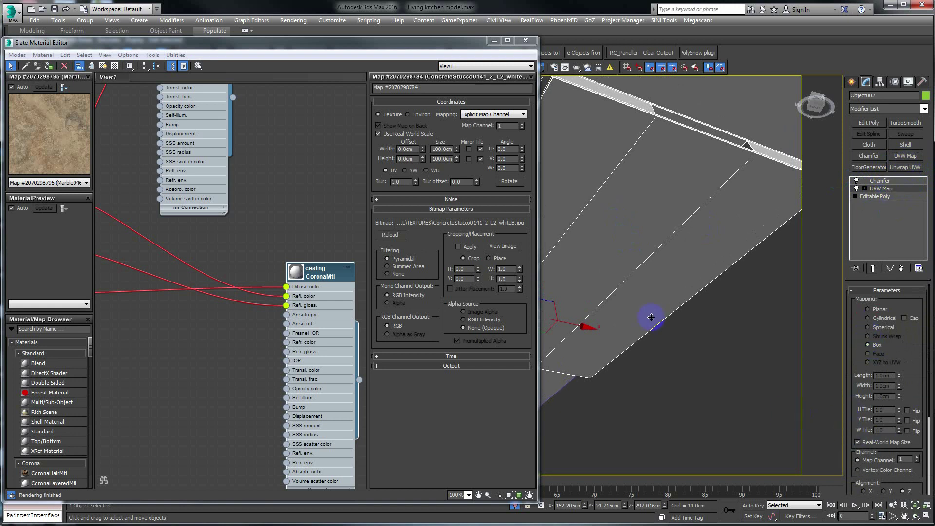
Tidy the node layout and show the ceiling material's wall_reflection bitmap in the viewport.
scroll(215, 320, down, 1)
scroll(250, 315, down, 1)
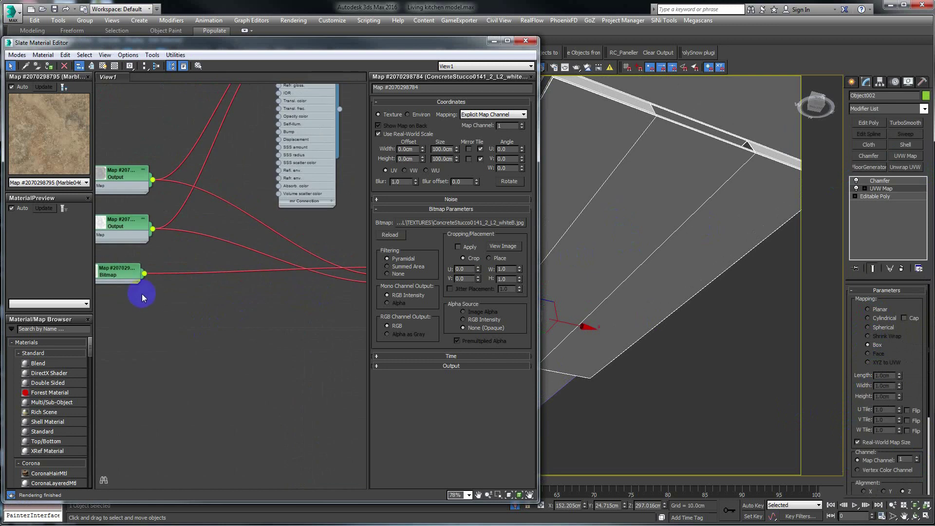
key(l)
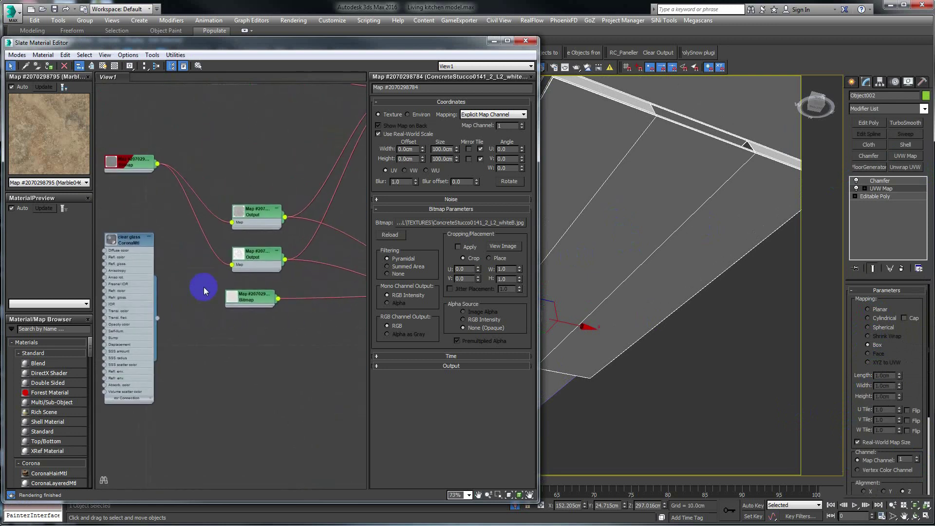
double_click(125, 160)
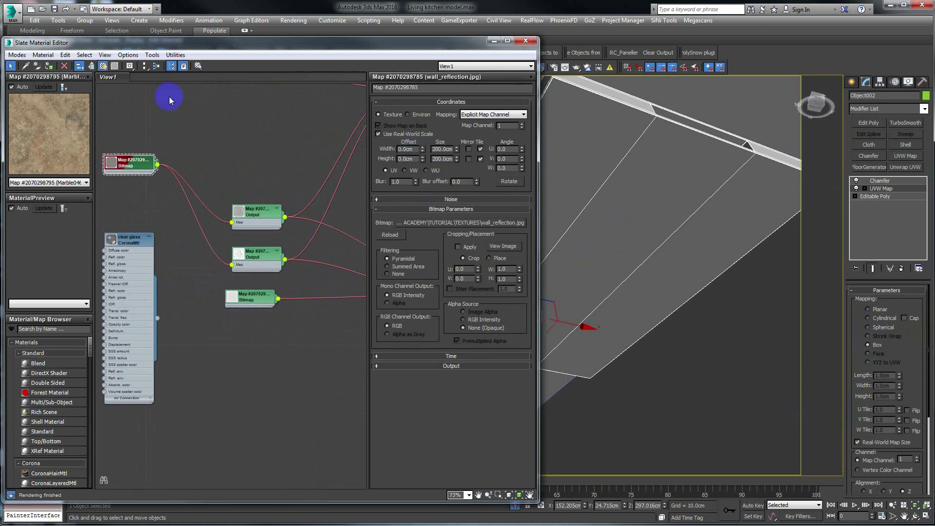
click(103, 67)
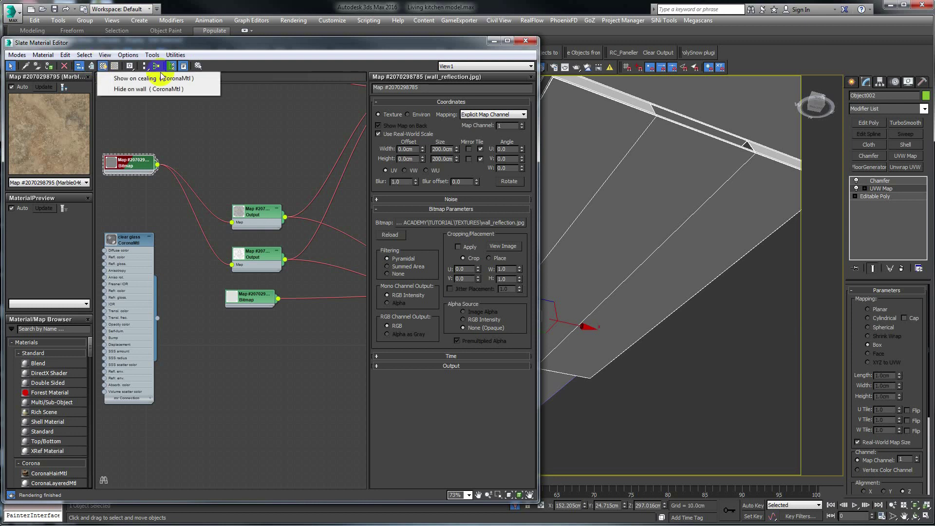
click(174, 87)
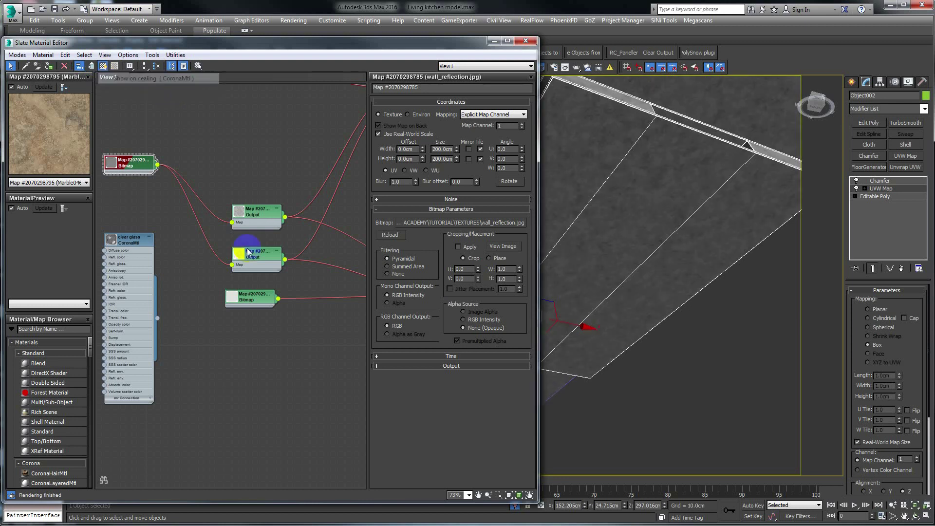
Orbit and dolly into the kitchen to view the textured walls and ceiling.
mouse_move(690, 273)
alt+middle_down()
mouse_move(680, 316)
mouse_move(667, 254)
alt+middle_up()
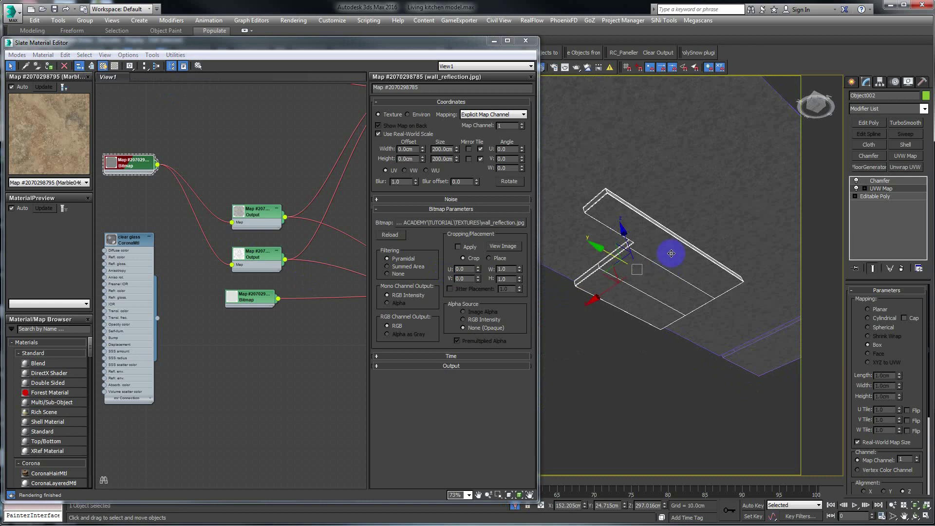
right_click(675, 238)
click(687, 168)
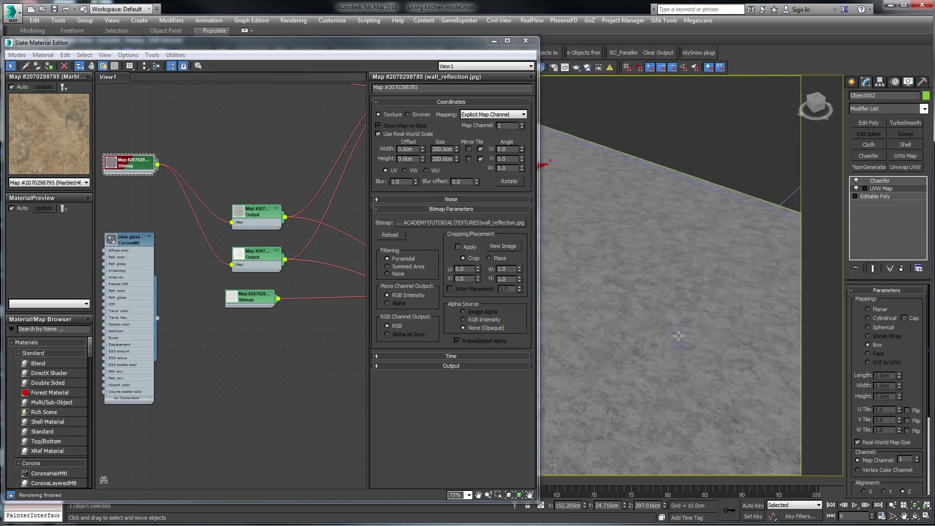
scroll(678, 335, up, 5)
scroll(679, 330, up, 5)
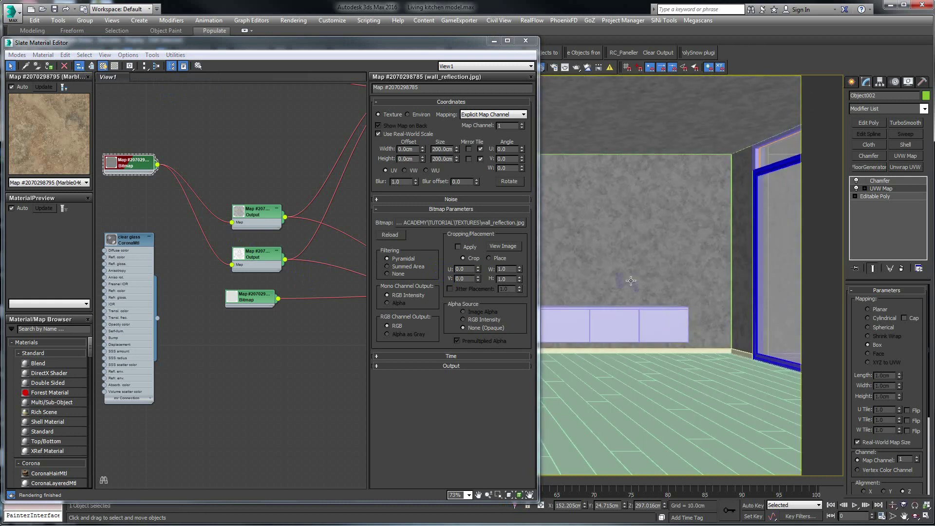
Minimize the Slate Material Editor, select upper cabinet Rectangle153, and open the Scene Explorer.
drag(459, 43, 541, 58)
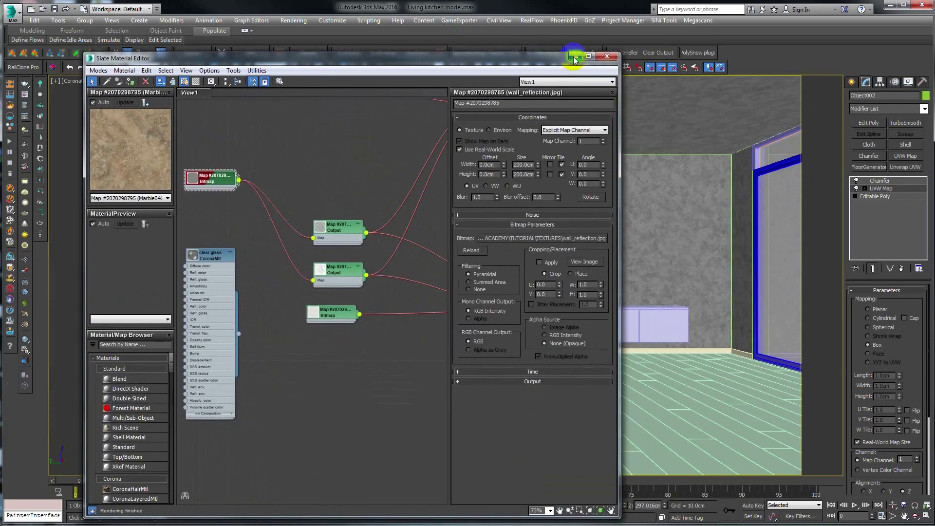
click(575, 57)
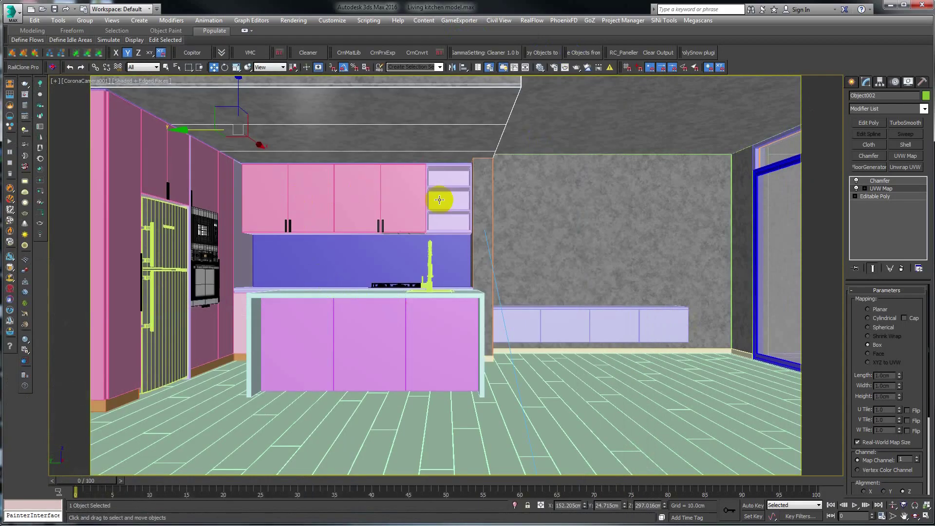
click(342, 205)
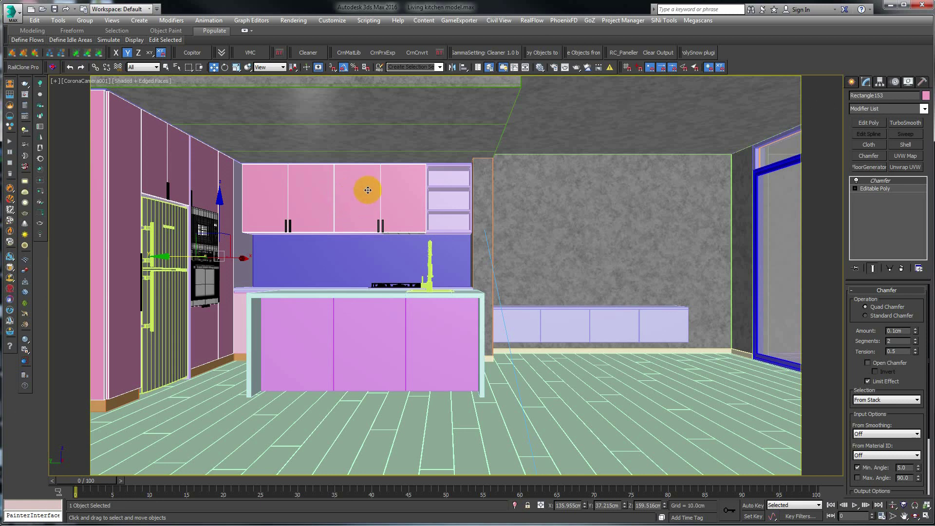
click(489, 68)
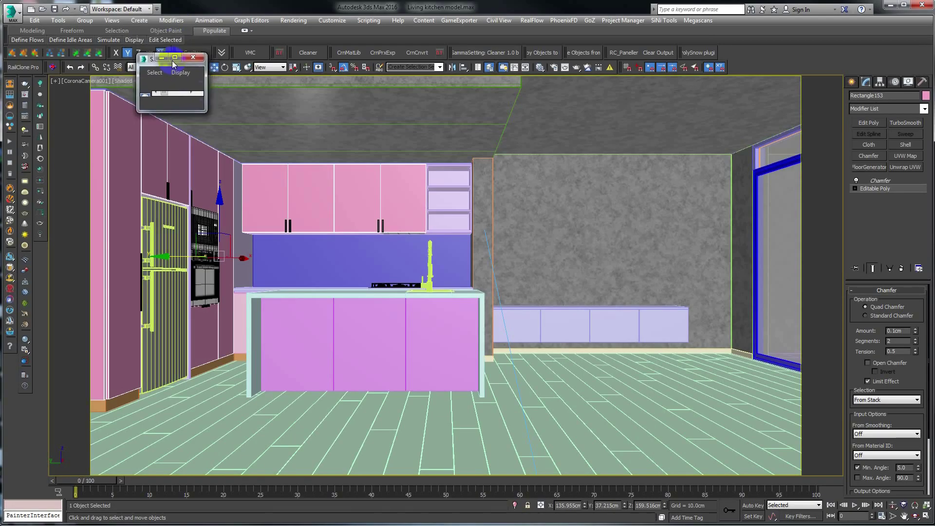
Select and isolate the ACC - JOINERY layer objects, then select Rectangle153.
drag(201, 128, 616, 437)
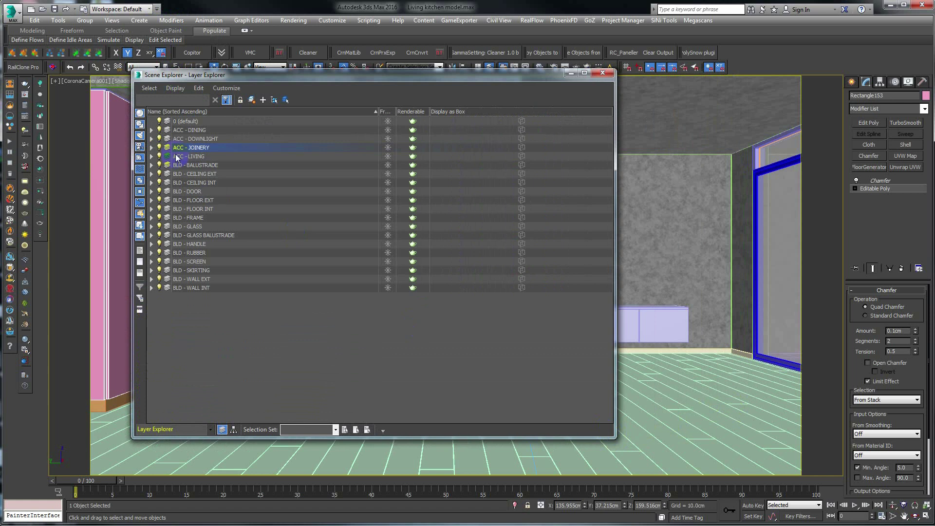
click(179, 148)
double_click(192, 148)
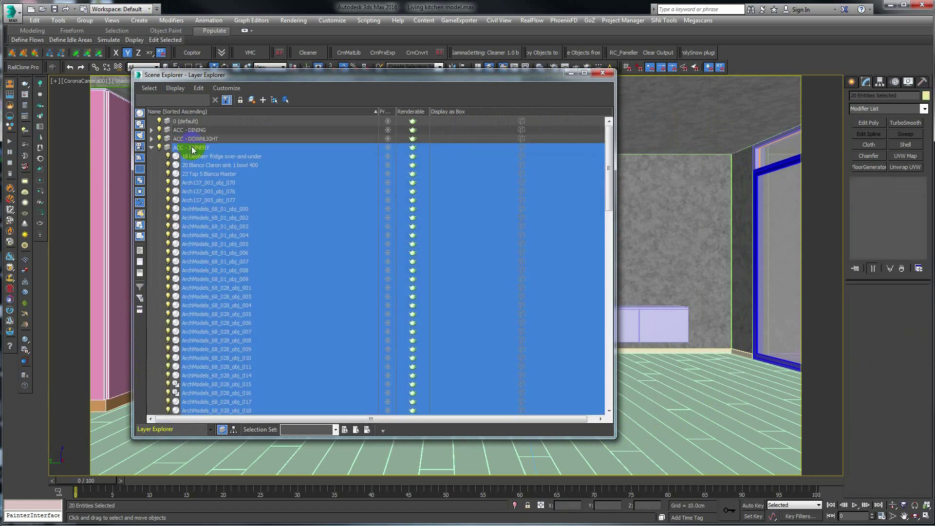
key(alt+q)
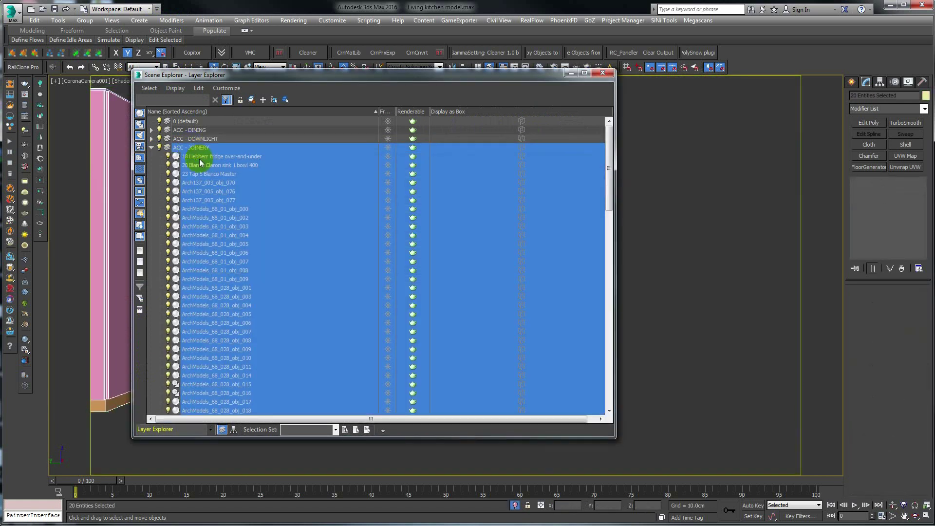
click(572, 73)
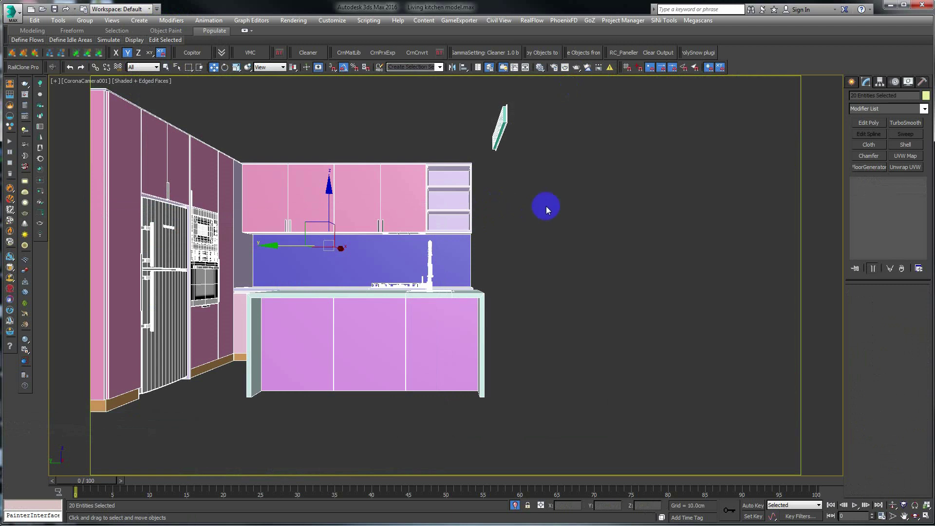
click(358, 202)
Switch to Perspective view and orbit to a three-quarter top view of the kitchen.
key(p)
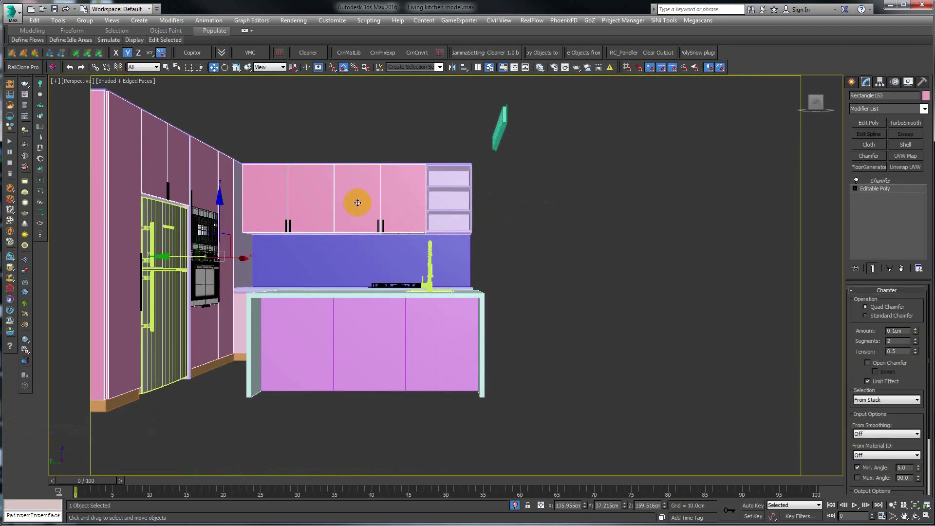
scroll(367, 199, down, 3)
mouse_move(528, 233)
alt+middle_down()
mouse_move(537, 258)
mouse_move(501, 236)
mouse_move(559, 224)
alt+middle_up()
scroll(507, 226, up, 4)
scroll(511, 227, down, 1)
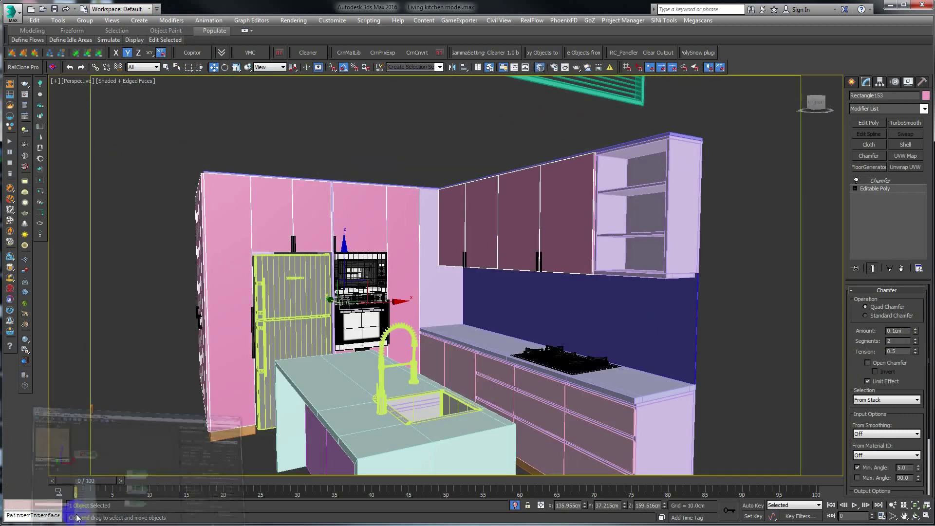
Reopen the Slate Material Editor and pan the node graph to the bitmap networks.
key(m)
mouse_move(366, 307)
middle_down()
mouse_move(260, 284)
mouse_move(355, 271)
middle_up()
scroll(260, 284, down, 3)
middle_drag(261, 257, 274, 199)
Rearrange the Slate editor and select the kitchen material and its map nodes.
scroll(273, 198, up, 5)
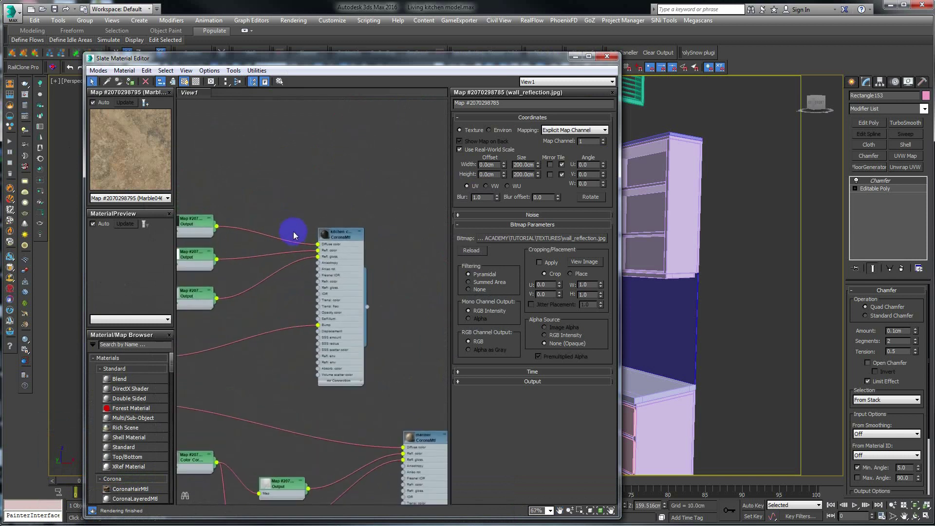
click(335, 234)
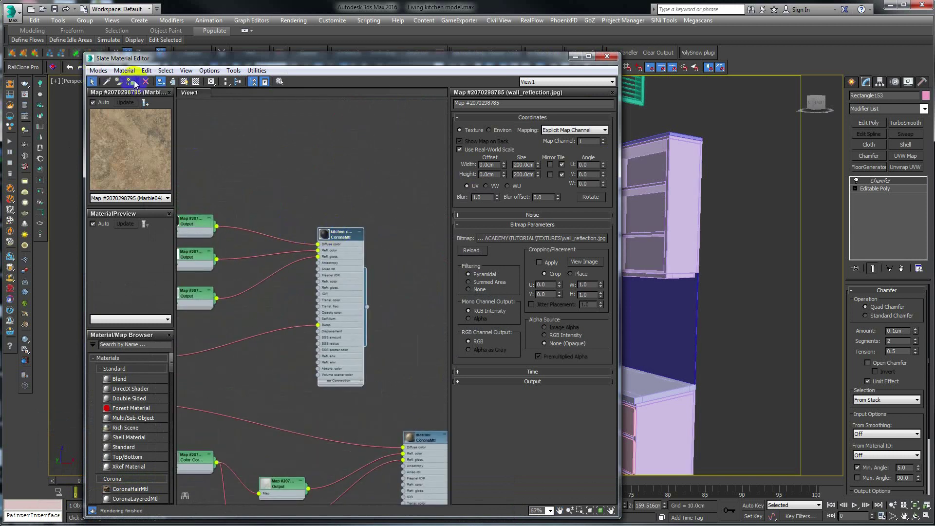
mouse_move(542, 62)
mouse_down()
mouse_move(162, 149)
mouse_move(462, 96)
mouse_up()
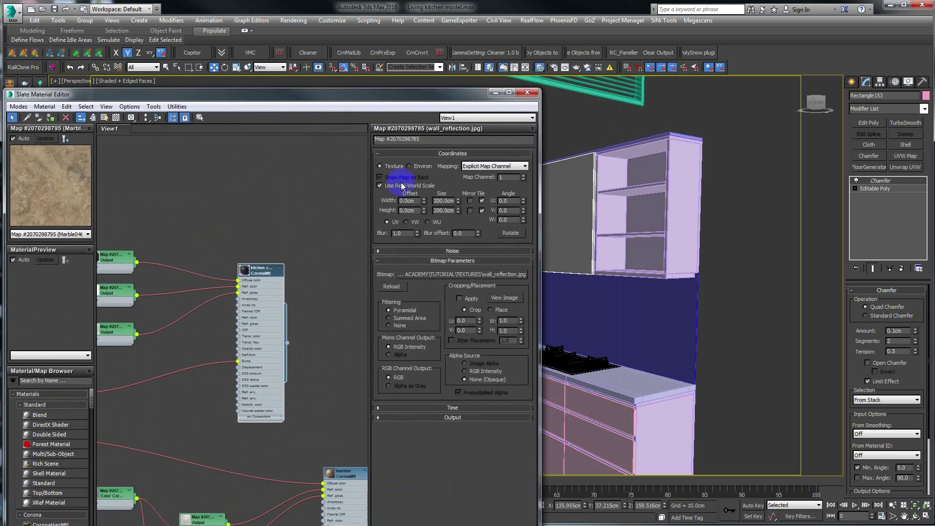
middle_drag(158, 287, 241, 287)
scroll(229, 286, up, 1)
scroll(217, 282, up, 1)
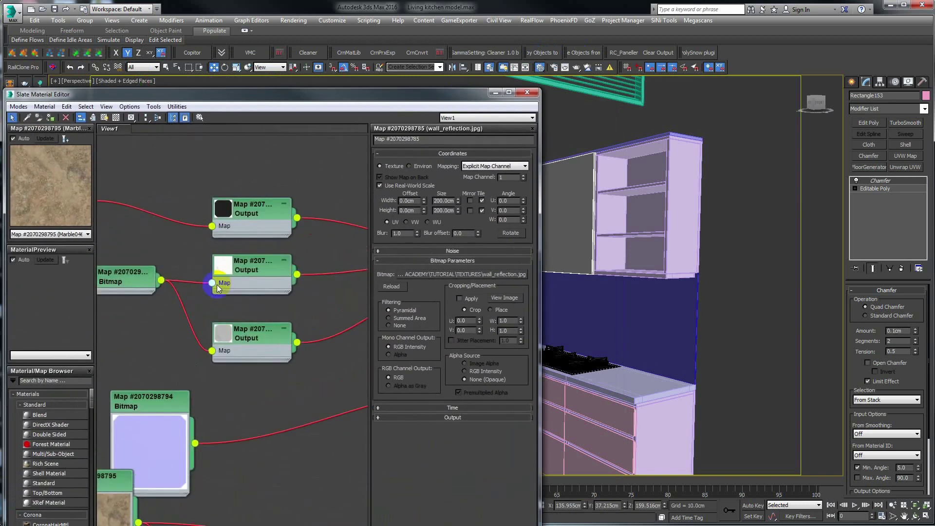
click(229, 269)
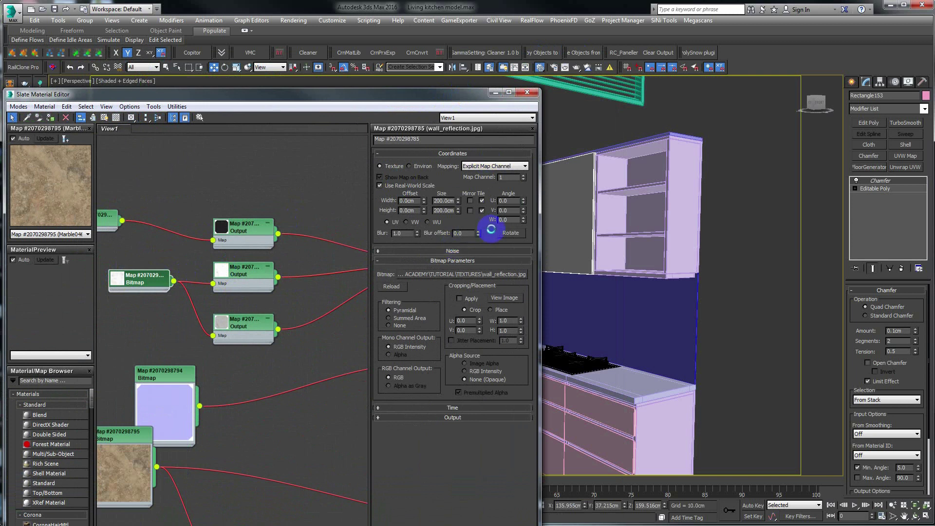
Show the bitmap's marble texture on the cabinets in the viewport and pan to the island.
double_click(117, 278)
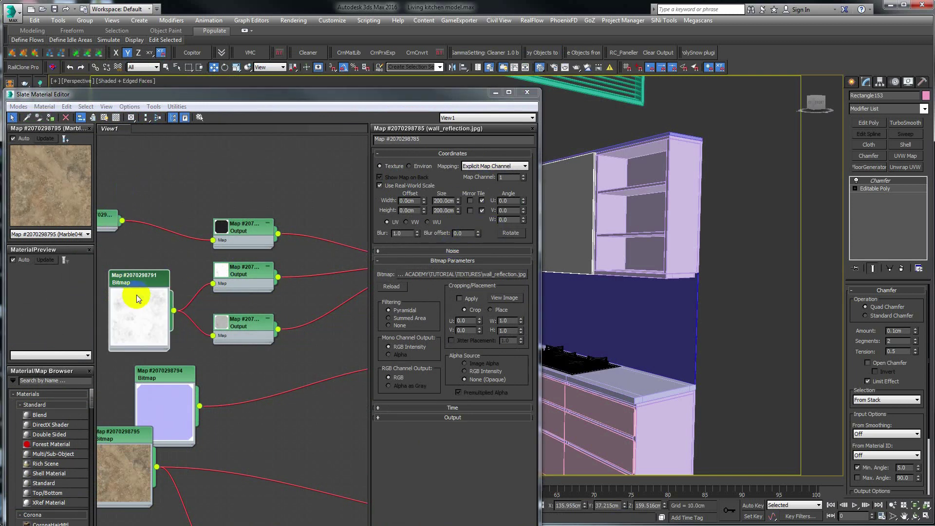
drag(136, 294, 136, 278)
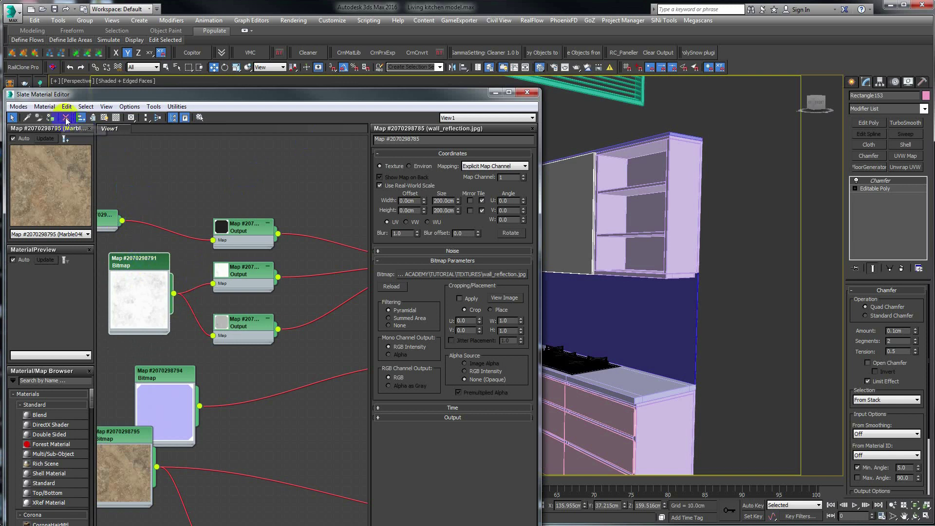
click(104, 119)
click(389, 311)
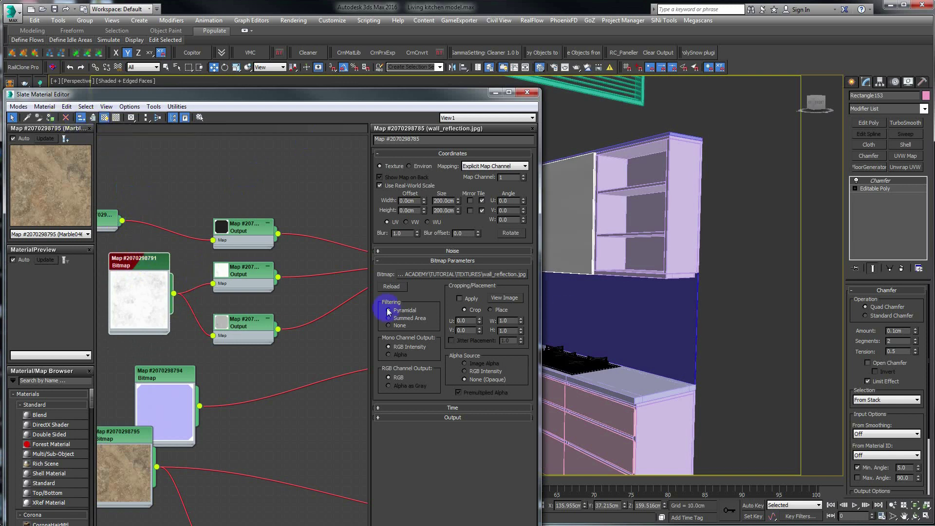
drag(400, 96, 250, 118)
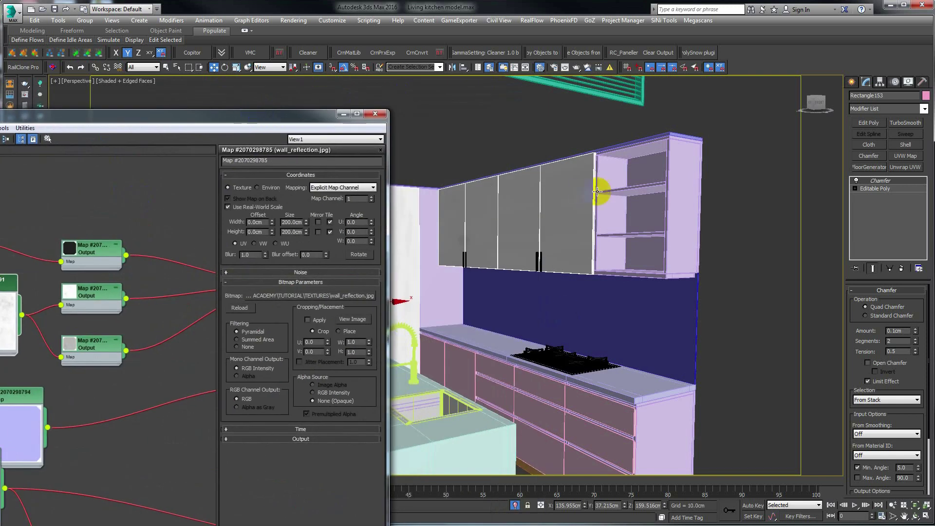
mouse_move(514, 217)
middle_down()
mouse_move(634, 213)
mouse_move(612, 208)
mouse_move(604, 223)
mouse_move(649, 226)
mouse_move(649, 236)
mouse_move(616, 220)
middle_up()
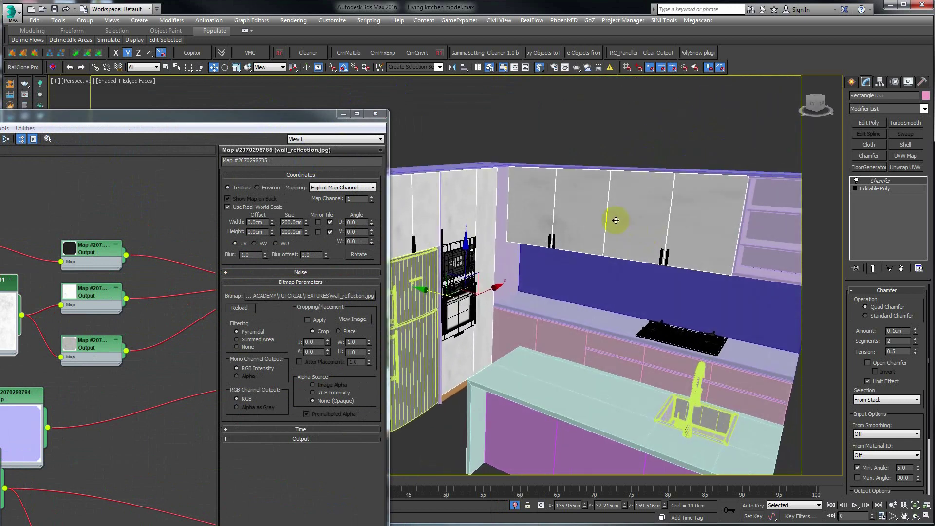
Add a Box-mapped UVW Map above the cabinet's Editable Poly and minimize the material editor.
click(867, 193)
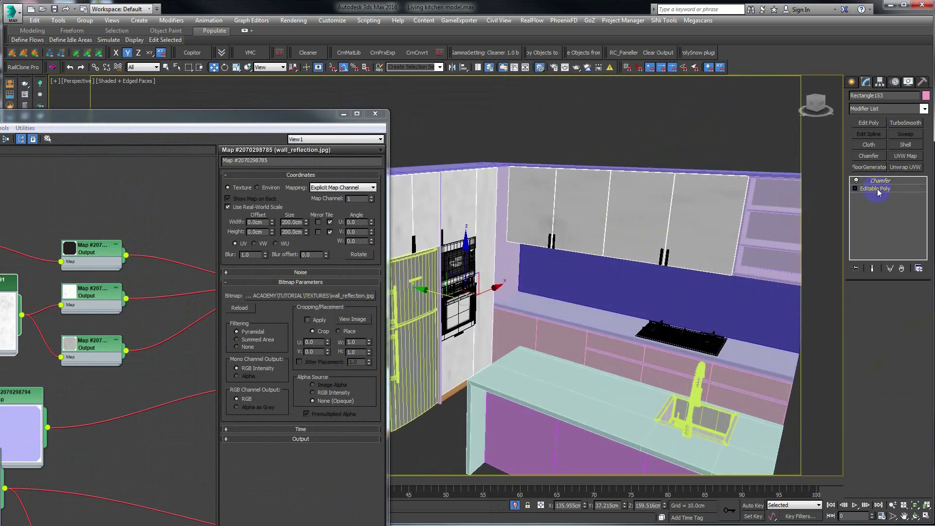
click(902, 155)
click(871, 345)
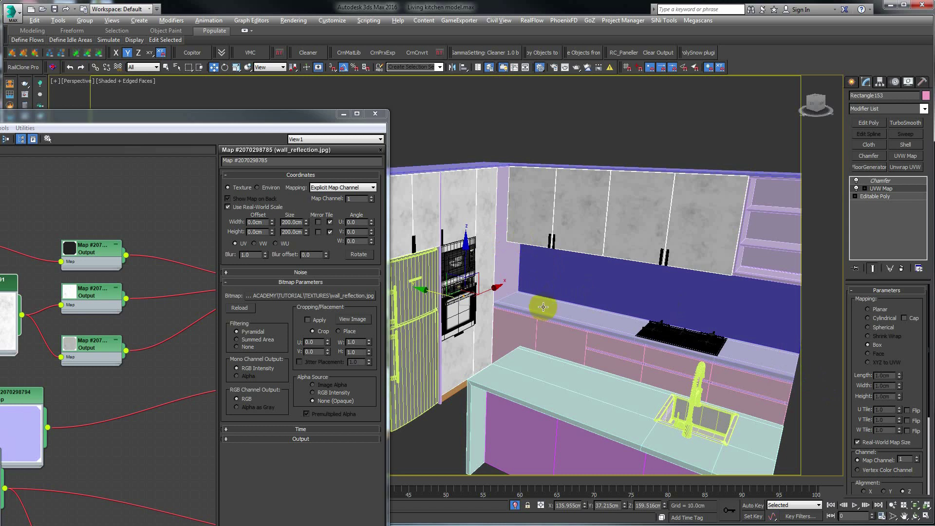
mouse_move(826, 387)
alt+middle_down()
mouse_move(557, 294)
mouse_move(593, 317)
alt+middle_up()
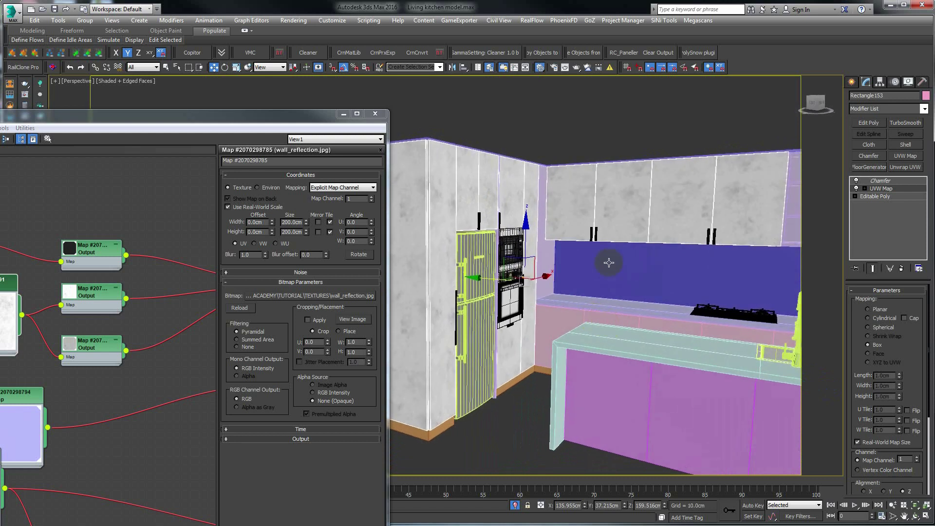
click(344, 114)
middle_drag(662, 250, 543, 255)
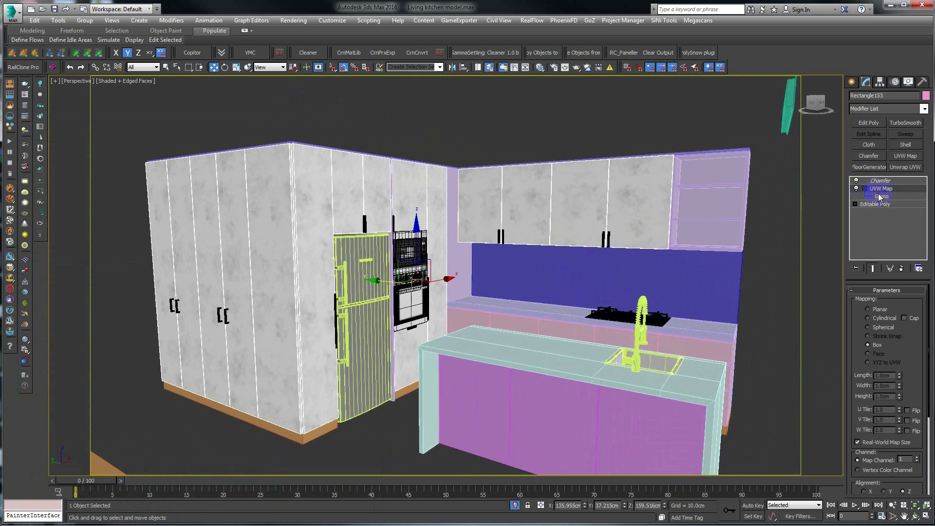
Move the UVW Map gizmo along Y and Z to shift the marble, then orbit to check.
click(879, 196)
alt+middle_drag(445, 249, 451, 274)
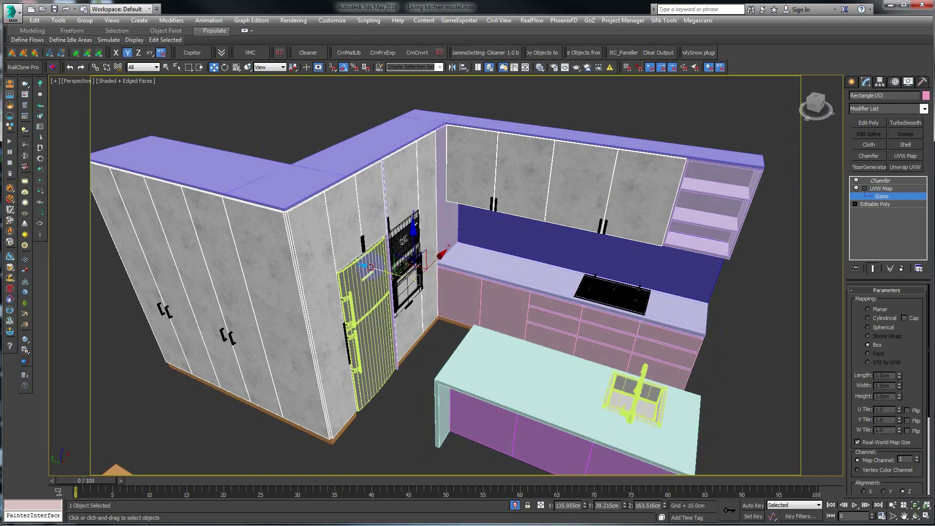
drag(370, 266, 323, 244)
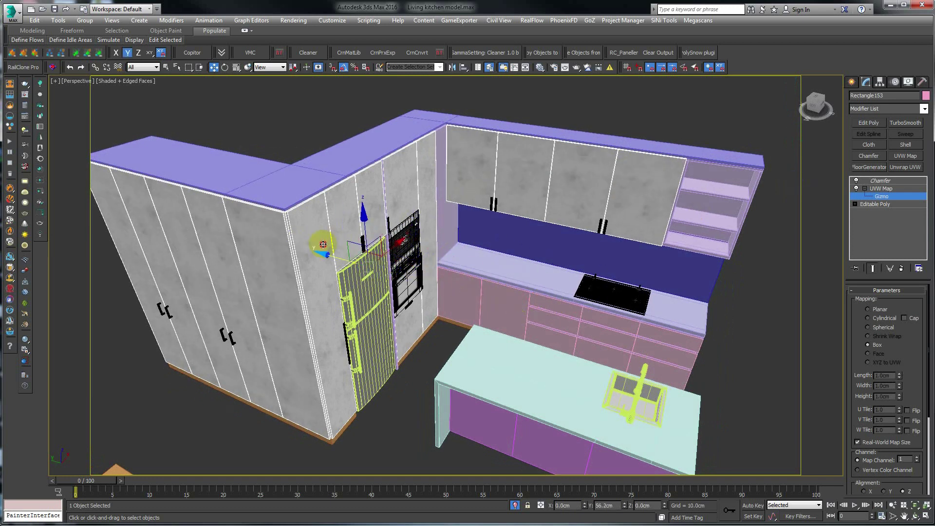
mouse_move(363, 221)
mouse_down()
mouse_move(365, 242)
mouse_move(493, 218)
mouse_move(407, 247)
mouse_move(423, 243)
mouse_up()
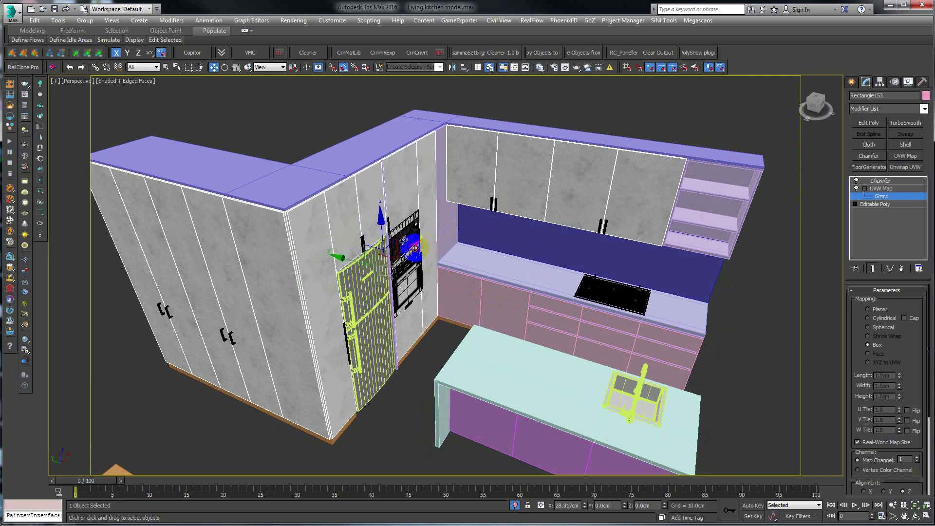
drag(385, 214, 385, 151)
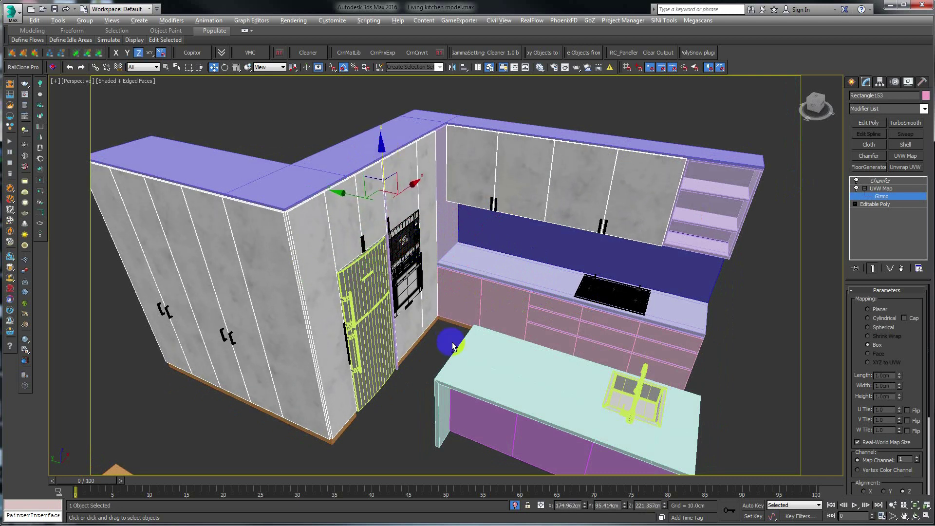
mouse_move(452, 342)
alt+middle_down()
mouse_move(434, 317)
mouse_move(440, 311)
mouse_move(469, 311)
mouse_move(472, 320)
mouse_move(591, 264)
mouse_move(592, 256)
alt+middle_up()
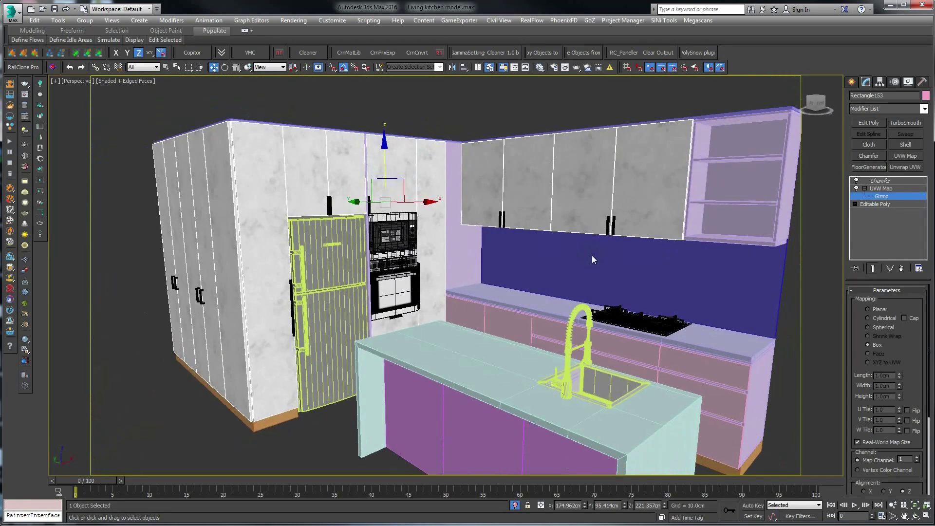
mouse_move(271, 204)
alt+middle_down()
mouse_move(282, 235)
mouse_move(467, 209)
mouse_move(416, 223)
mouse_move(394, 211)
mouse_move(276, 219)
alt+middle_up()
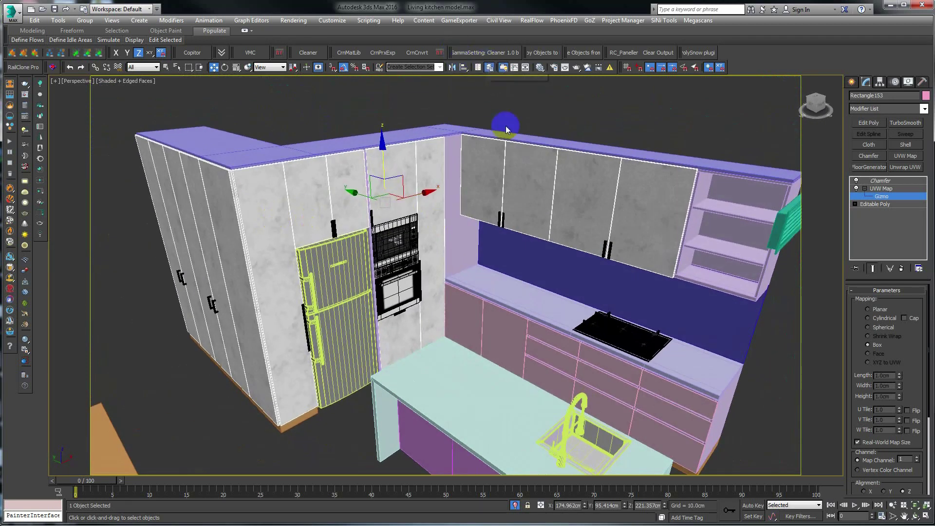
alt+middle_drag(510, 175, 498, 244)
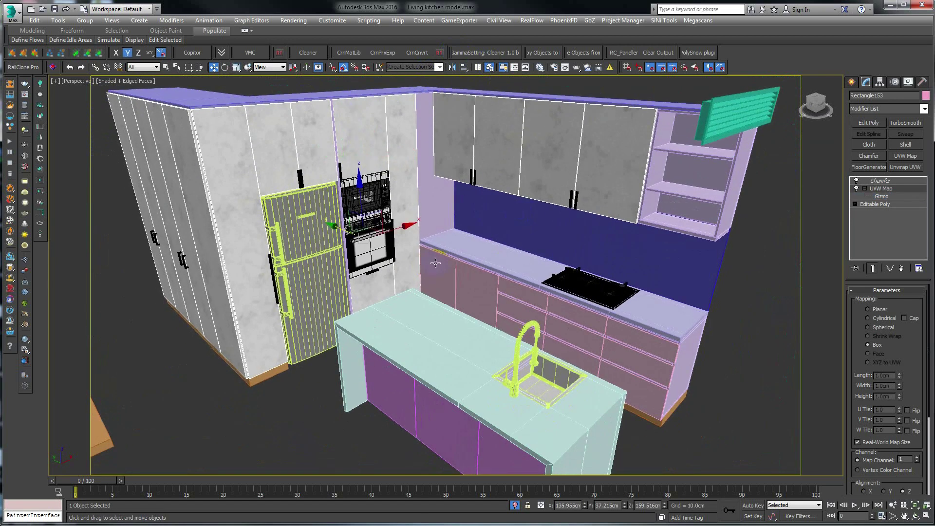
Add a UVW Map modifier to the lower cabinets Box04.
click(439, 263)
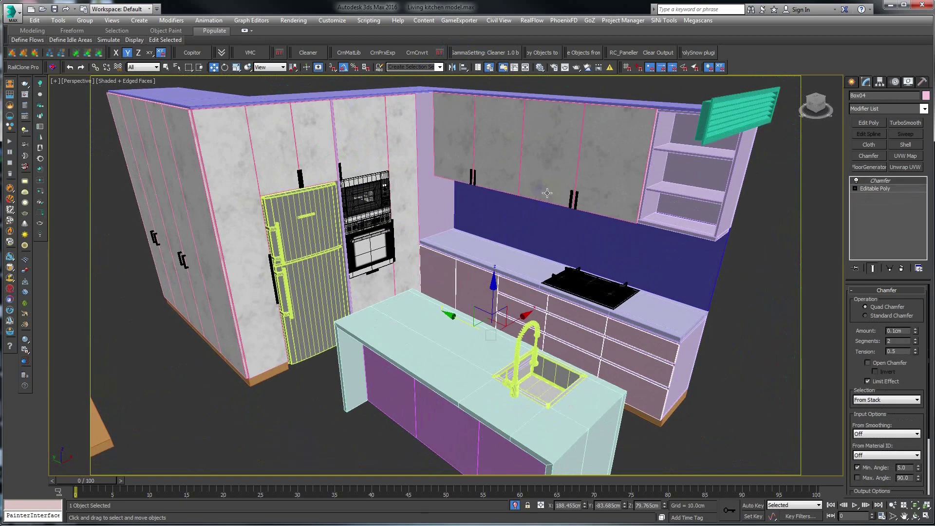
click(875, 188)
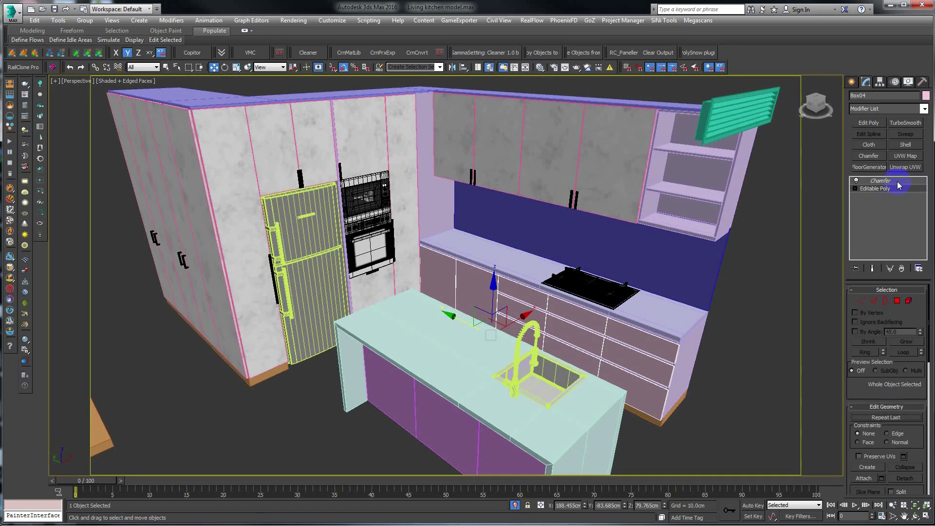
click(905, 156)
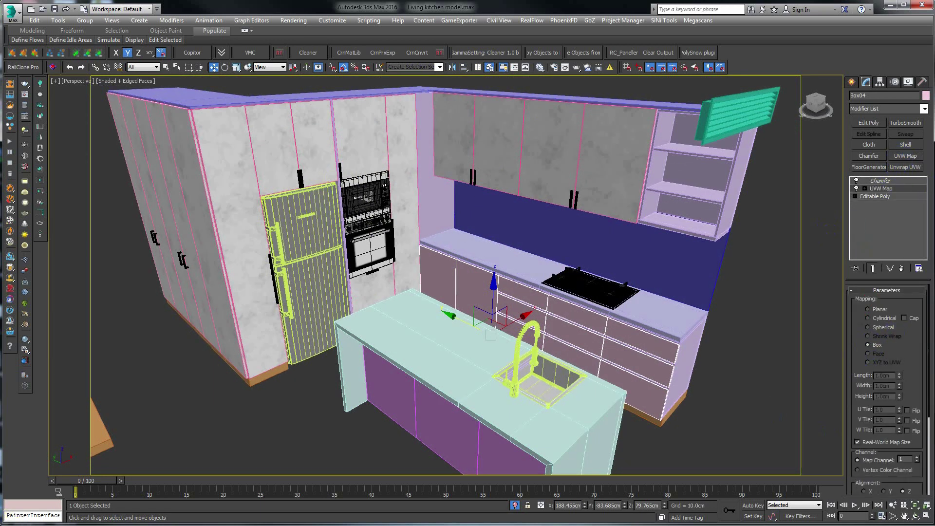
Enable Show Shaded Material in Viewport so marble appears on the drawer fronts.
key(m)
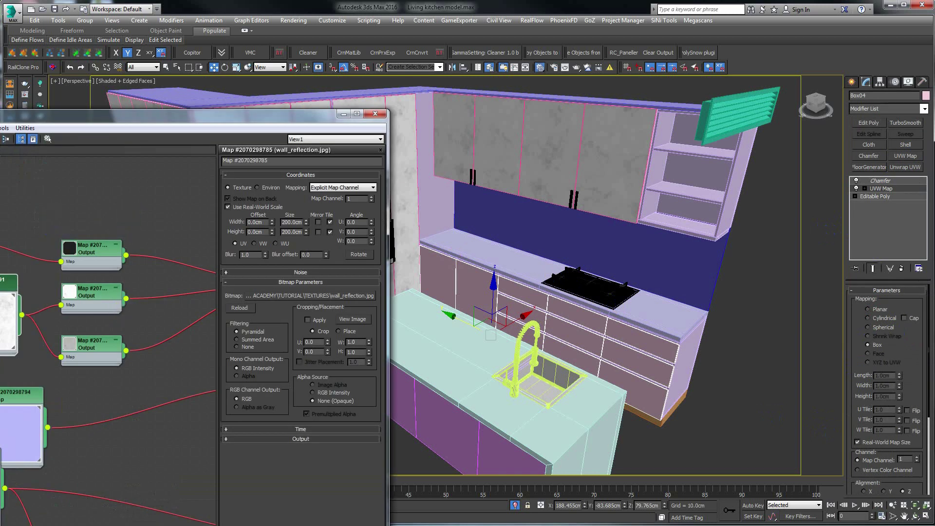
drag(54, 115, 209, 55)
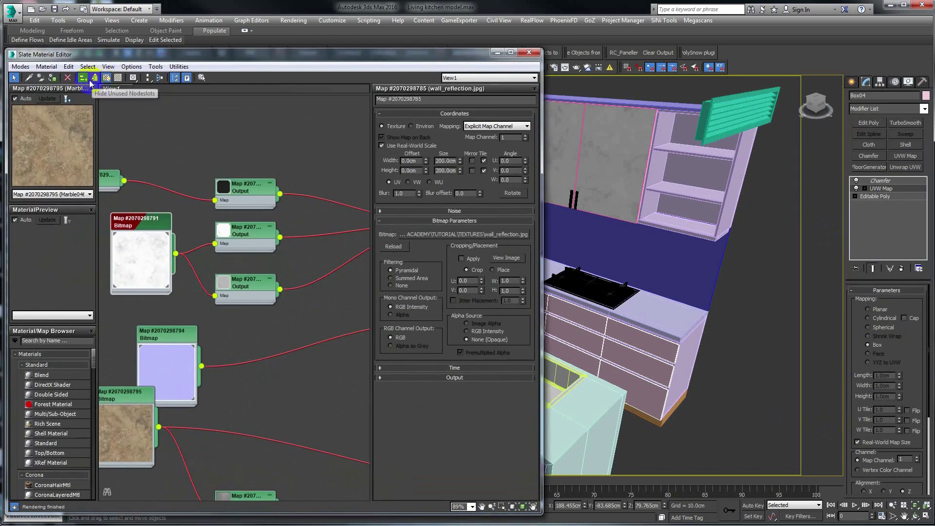
click(106, 78)
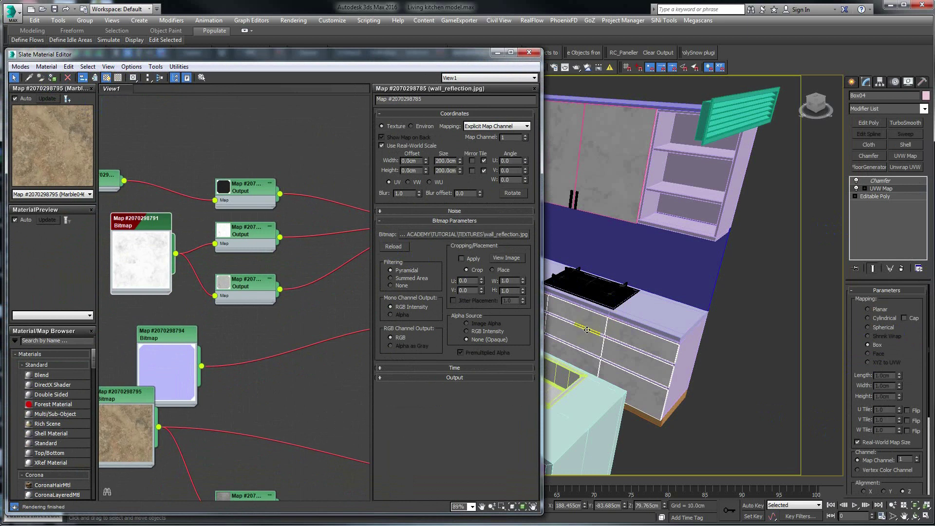
click(388, 81)
drag(396, 61, 425, 49)
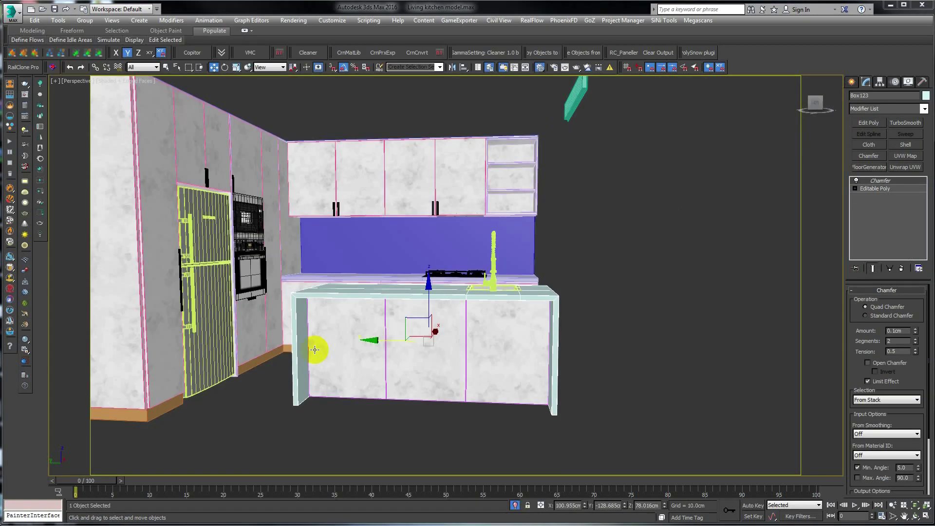
Frame the kitchen island and add the counters and backsplash to the selection.
alt+middle_drag(362, 266, 399, 227)
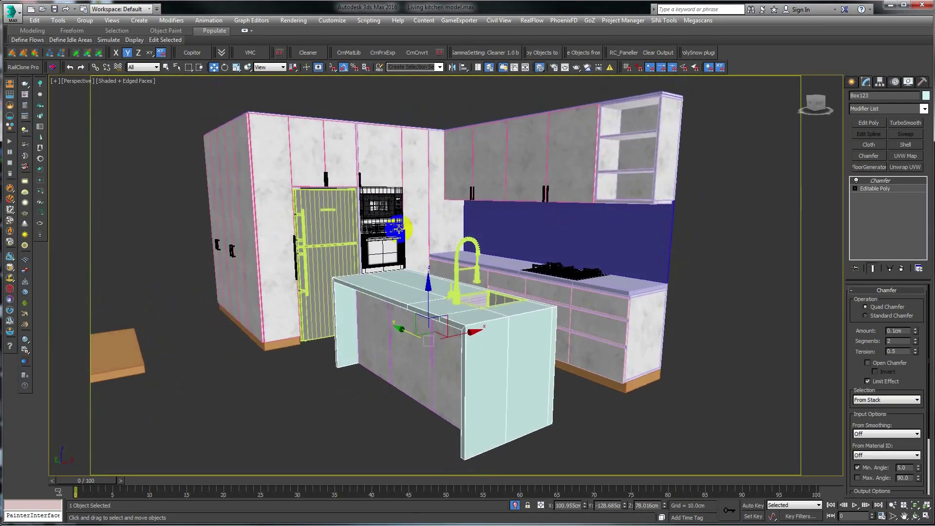
scroll(398, 226, up, 3)
mouse_move(399, 227)
middle_down()
mouse_move(399, 290)
mouse_move(417, 286)
middle_up()
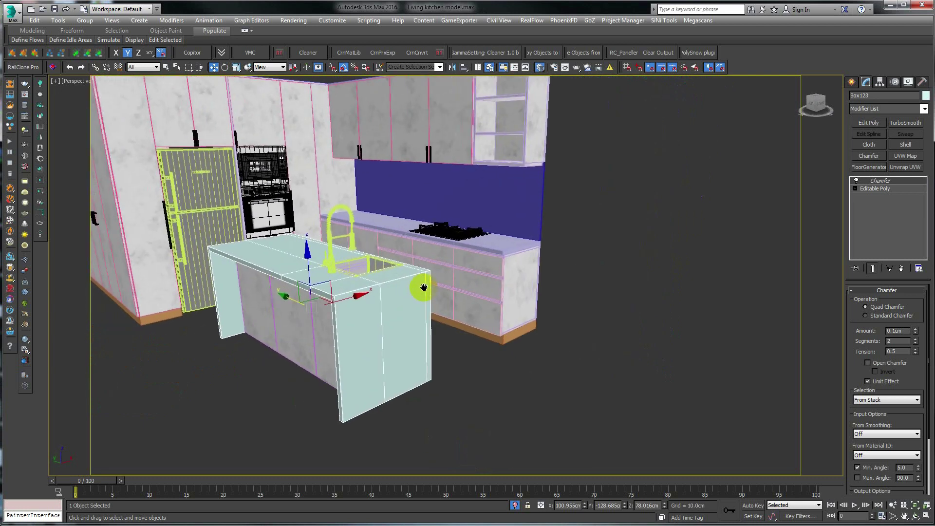
scroll(417, 286, down, 3)
scroll(332, 268, up, 4)
scroll(305, 261, up, 1)
scroll(305, 262, up, 1)
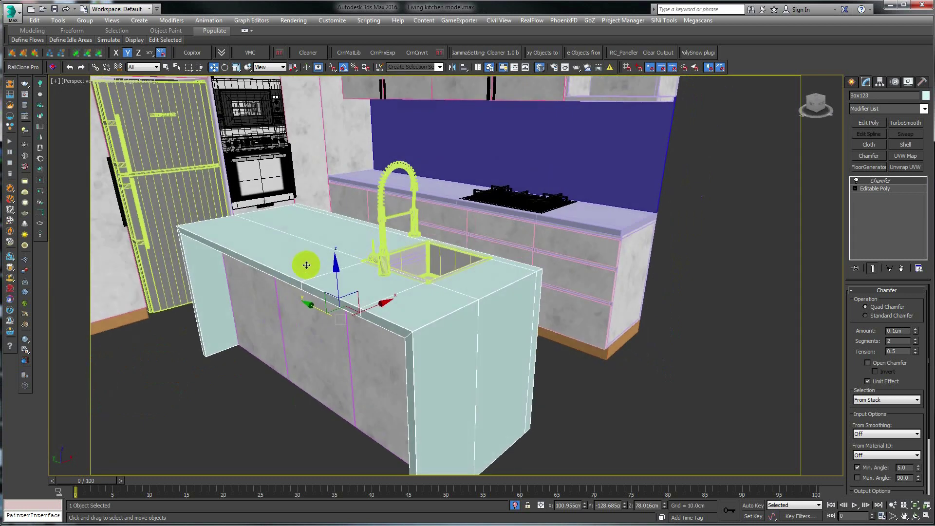
ctrl+click(639, 215)
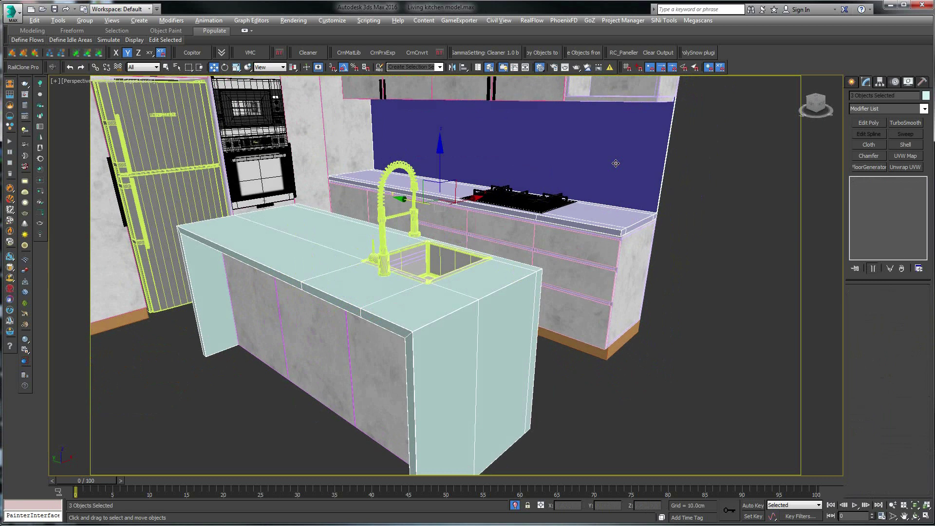
Isolate the counters and backsplash and assign them the marmer Corona material.
key(alt+q)
alt+middle_drag(458, 332, 491, 279)
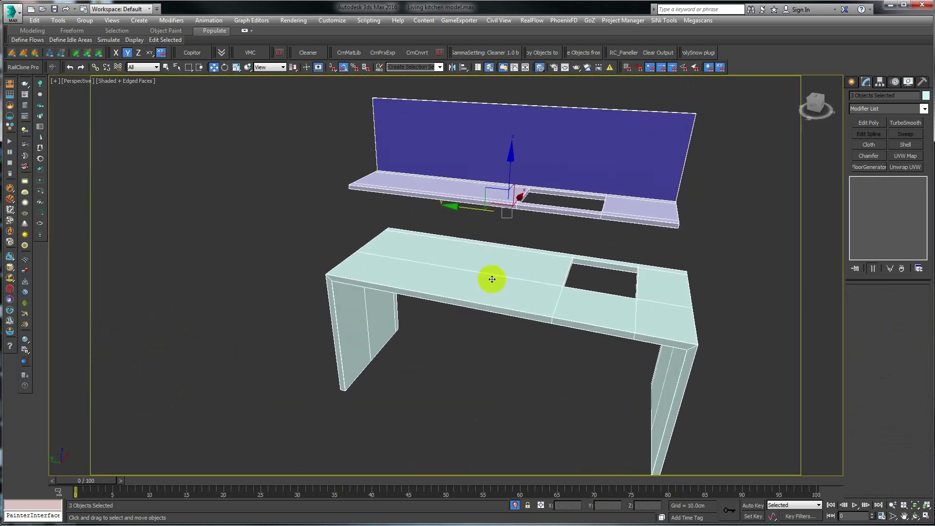
key(m)
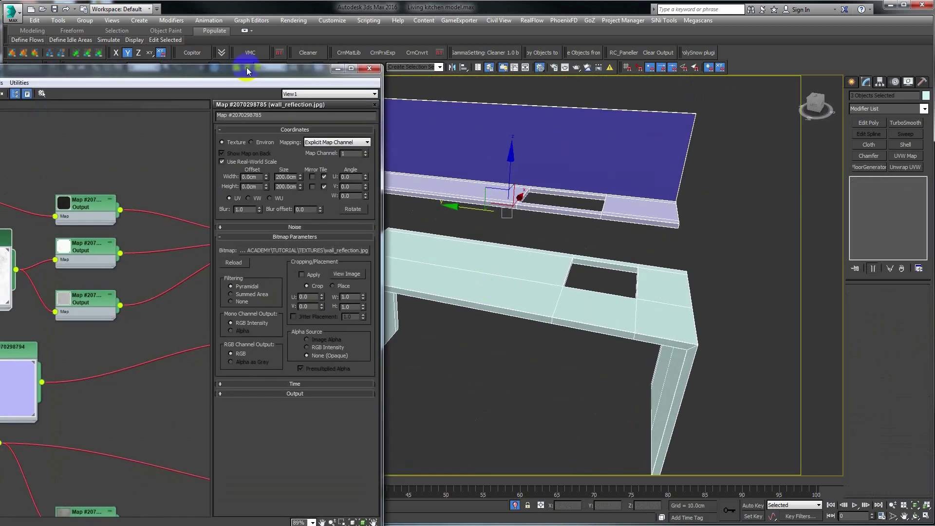
click(172, 339)
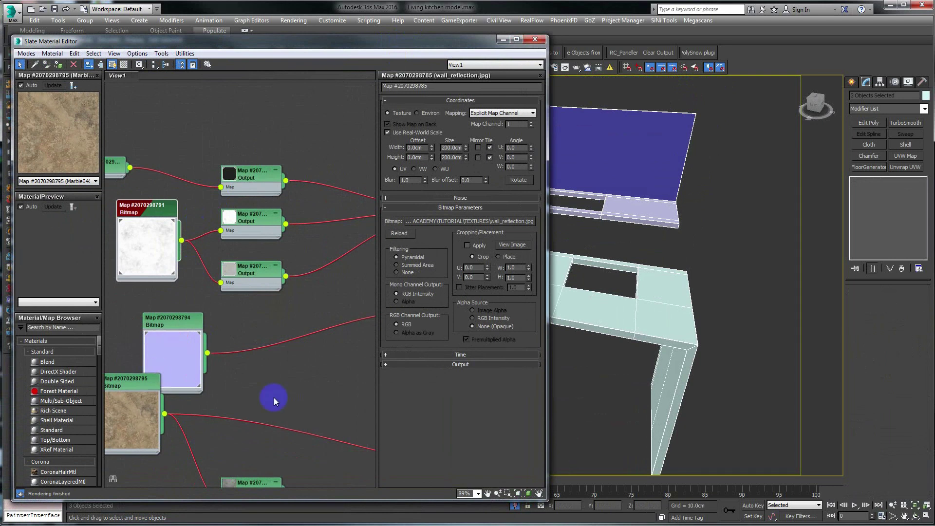
scroll(274, 398, down, 3)
scroll(224, 312, down, 3)
middle_drag(219, 323, 199, 335)
scroll(288, 329, up, 2)
click(287, 328)
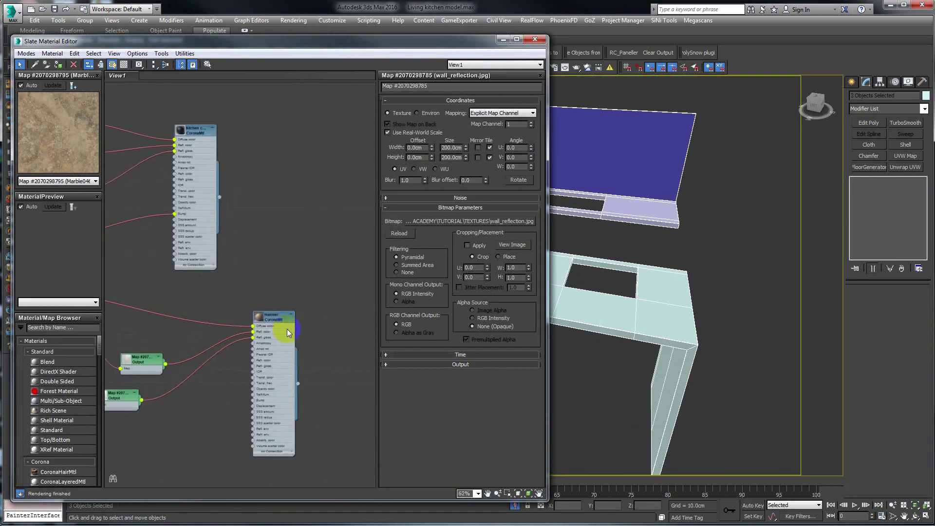
scroll(287, 329, up, 2)
click(269, 315)
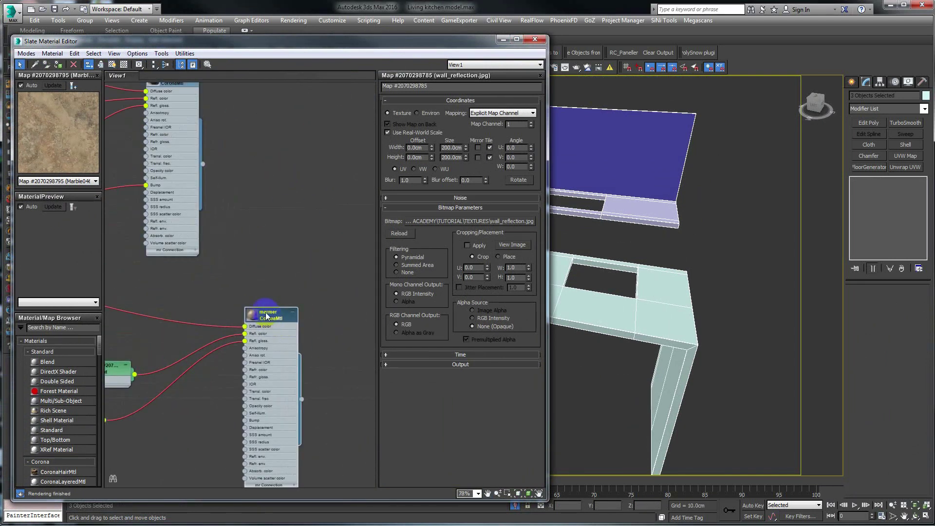
click(505, 255)
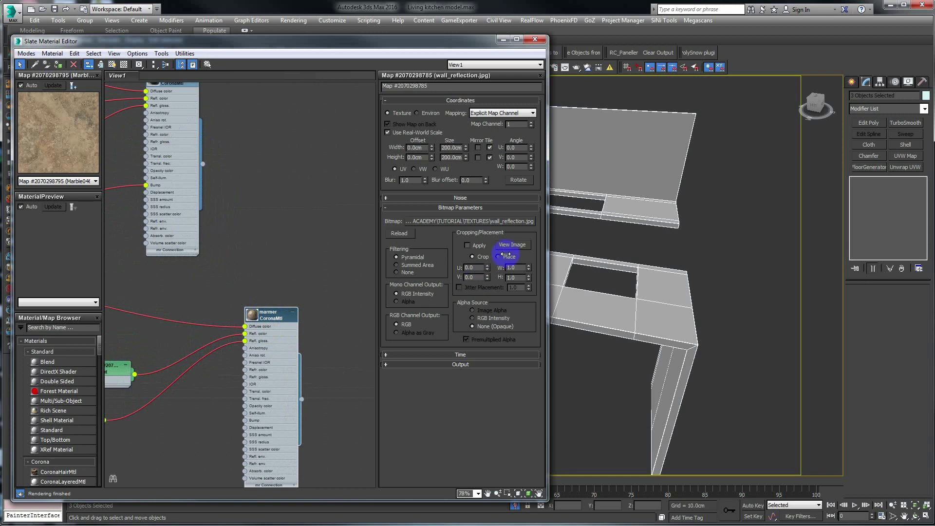
Close the material editor, orbit behind the backsplash, and select the table.
click(534, 39)
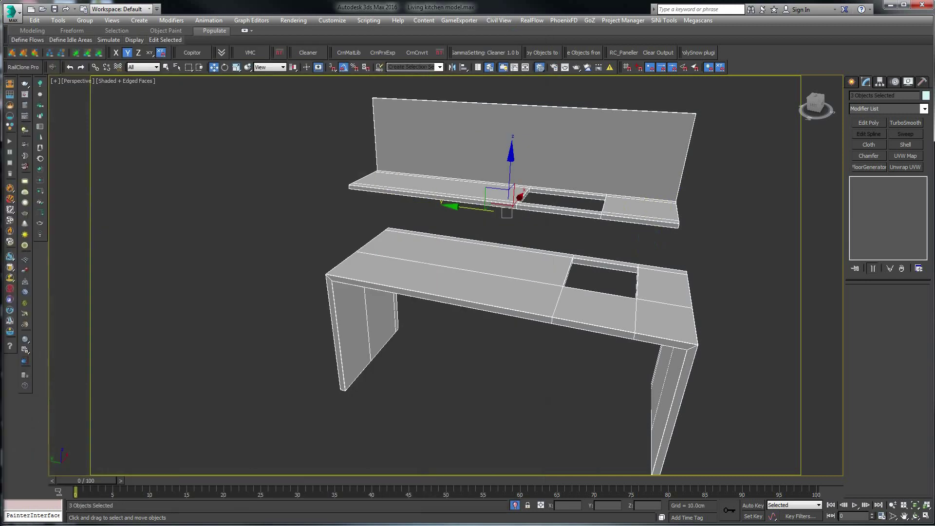
alt+middle_drag(570, 204, 518, 195)
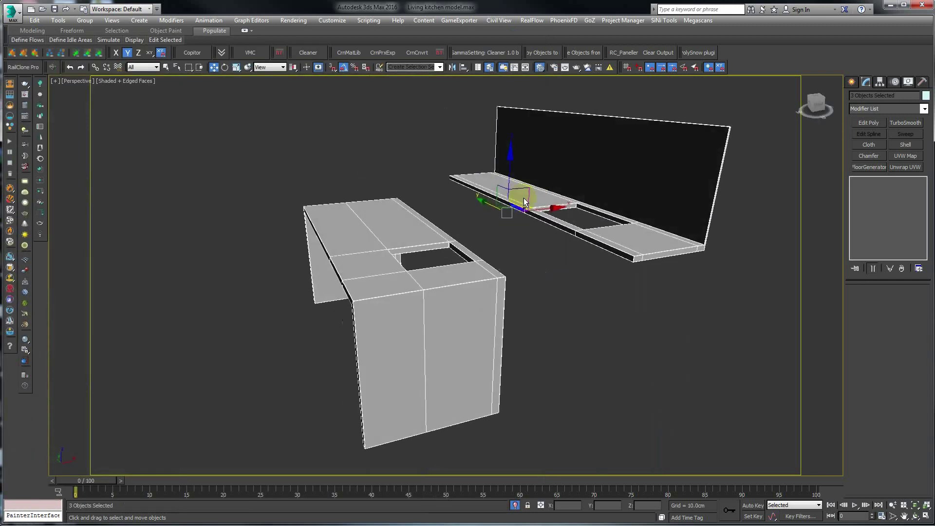
click(403, 284)
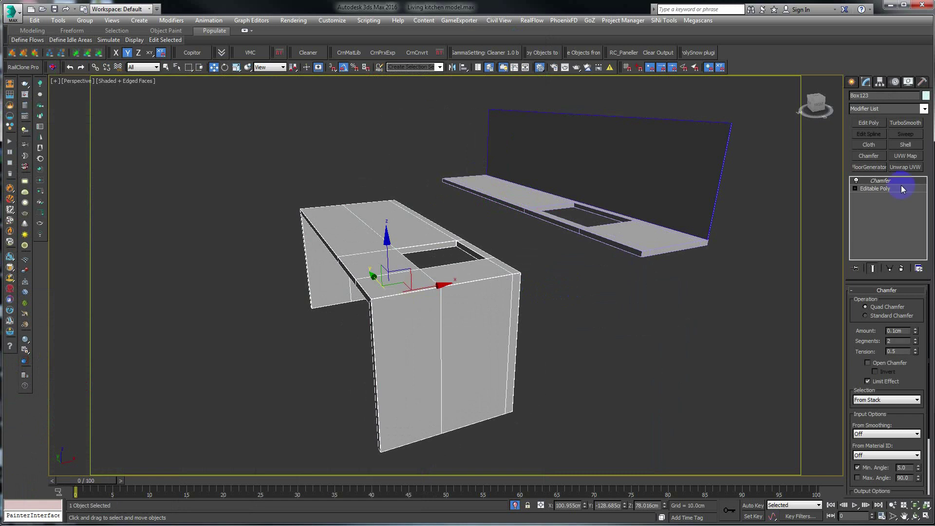
Add a Box-mapped UVW Map to the table.
click(905, 156)
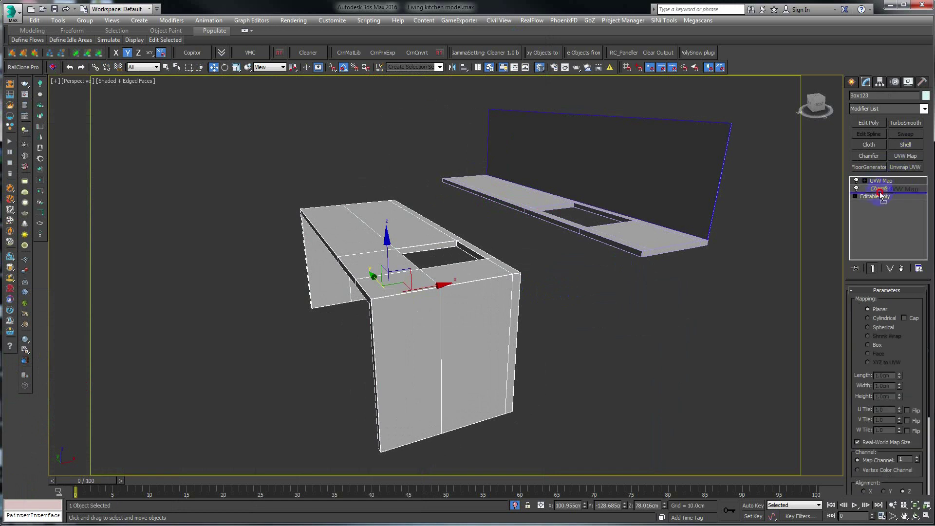
click(874, 348)
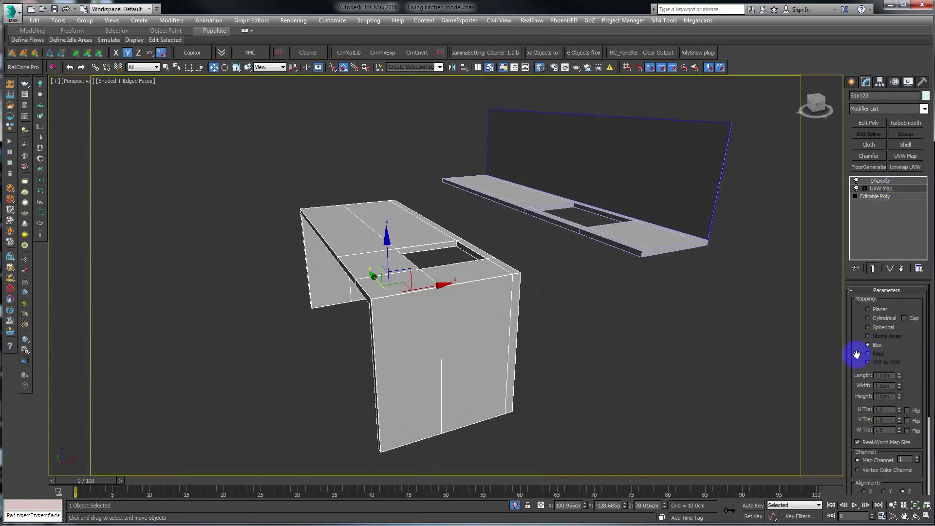
mouse_move(335, 287)
alt+middle_down()
mouse_move(345, 307)
mouse_move(369, 307)
alt+middle_up()
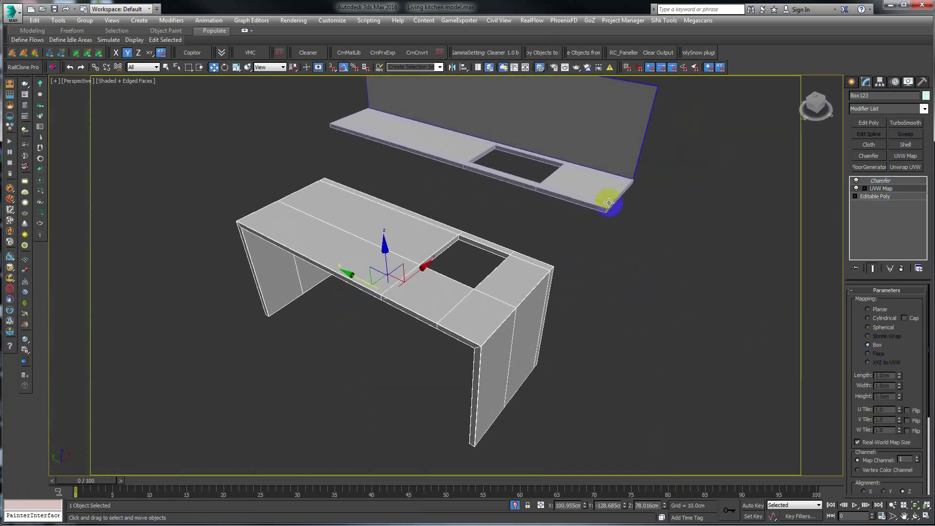
Show the Marble046_COL_6K bitmap in the viewport and minimise the material editor.
key(m)
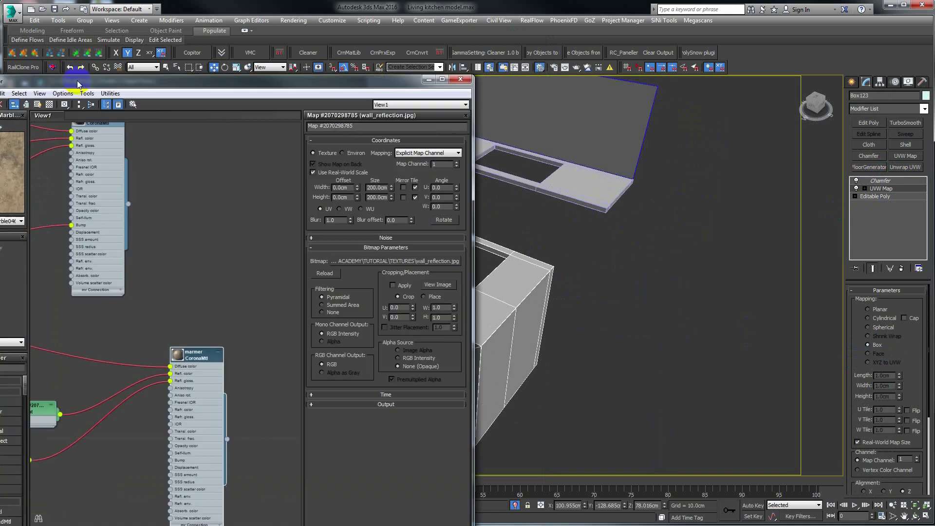
mouse_move(173, 359)
middle_down()
mouse_move(305, 370)
mouse_move(325, 358)
middle_up()
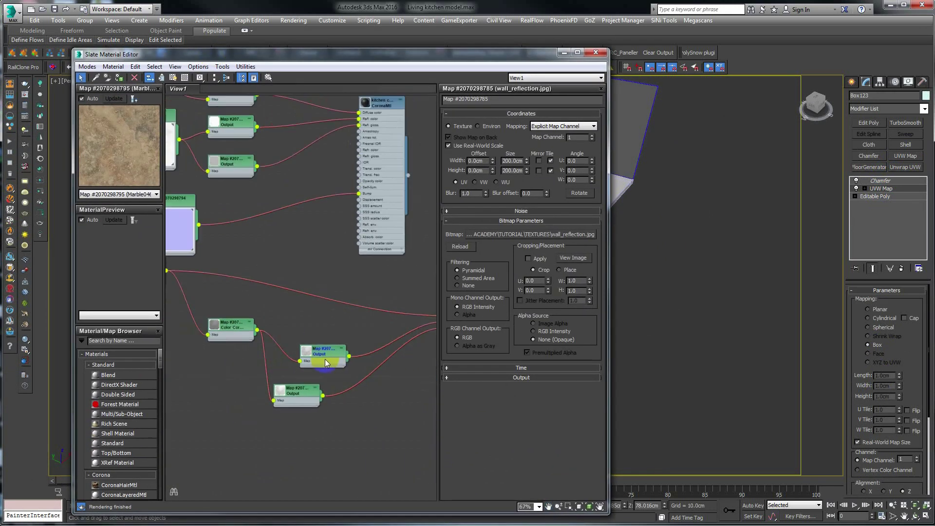
scroll(211, 336, down, 3)
mouse_move(170, 272)
mouse_down()
mouse_move(287, 300)
mouse_move(275, 279)
mouse_up()
double_click(275, 279)
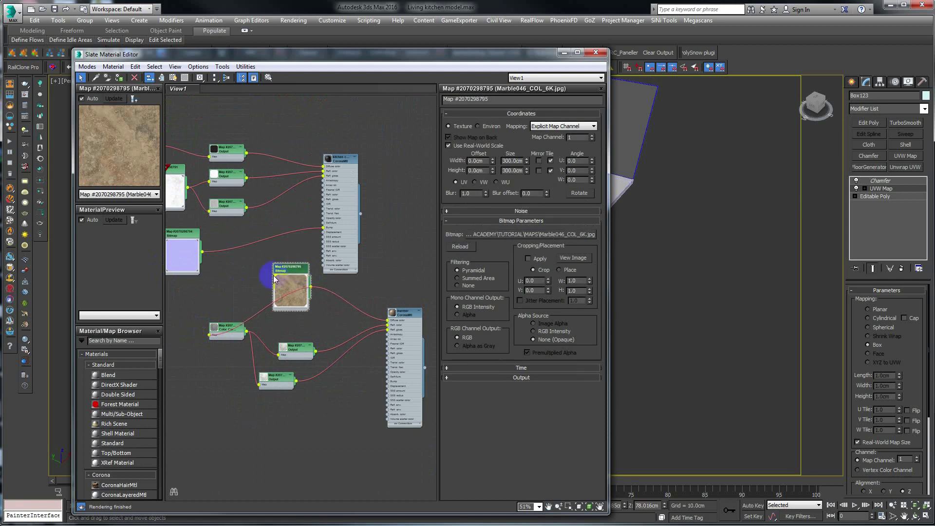
click(173, 77)
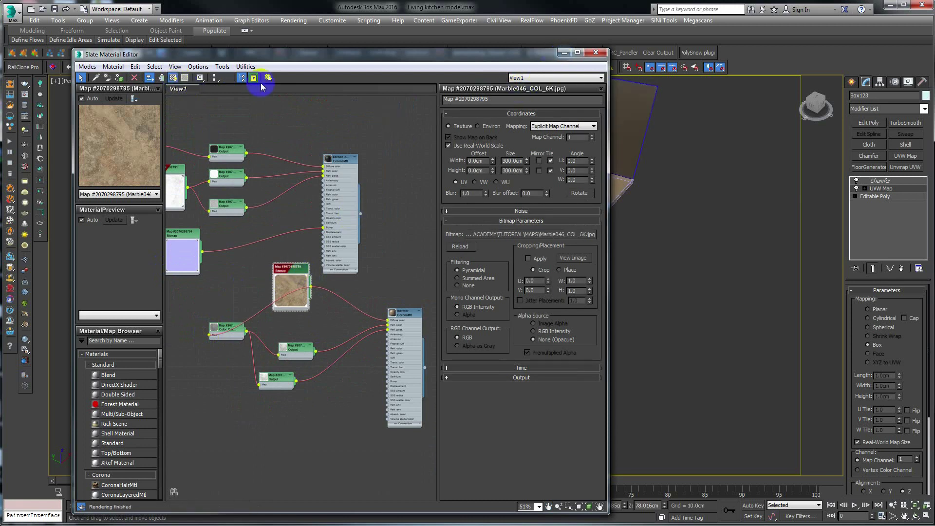
click(562, 53)
mouse_move(438, 265)
alt+middle_down()
mouse_move(422, 264)
mouse_move(476, 261)
alt+middle_up()
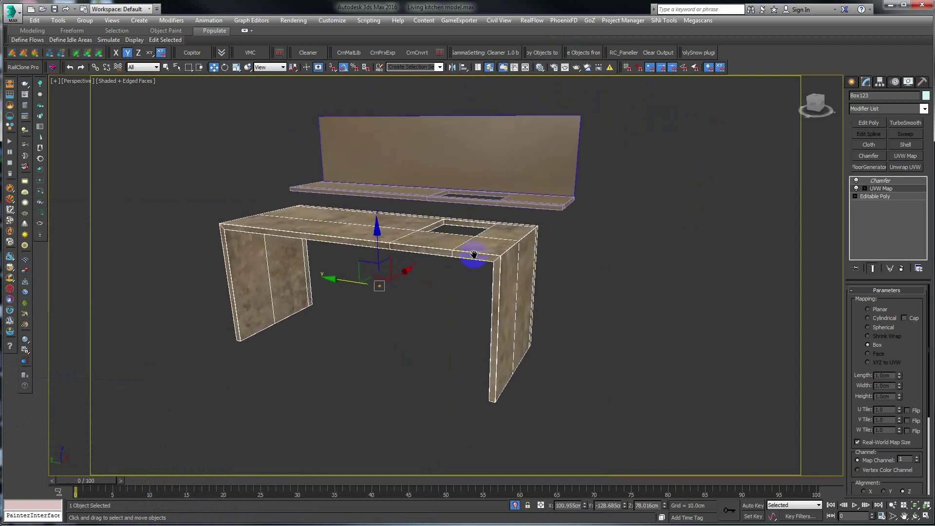
Add a UVW Map to the shelf and place it beneath the Chamfer.
scroll(476, 261, up, 4)
click(519, 181)
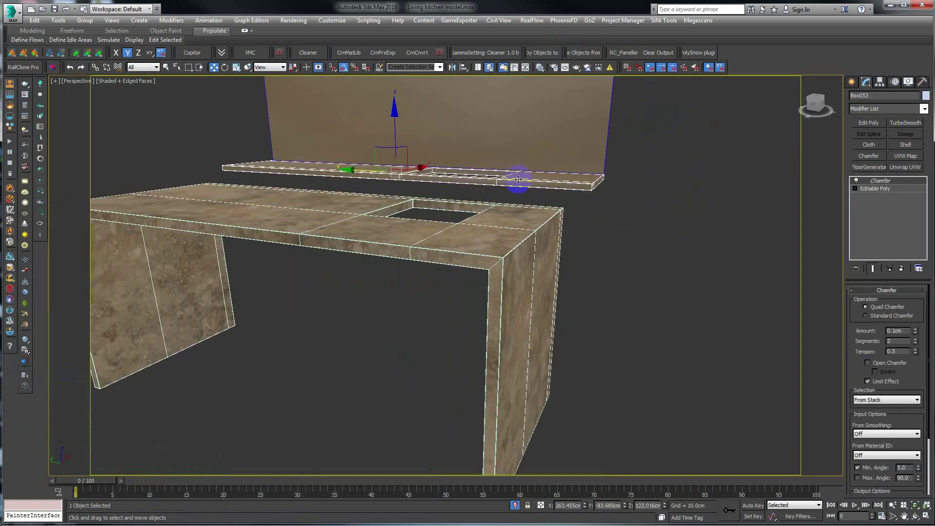
click(903, 160)
drag(879, 181, 876, 196)
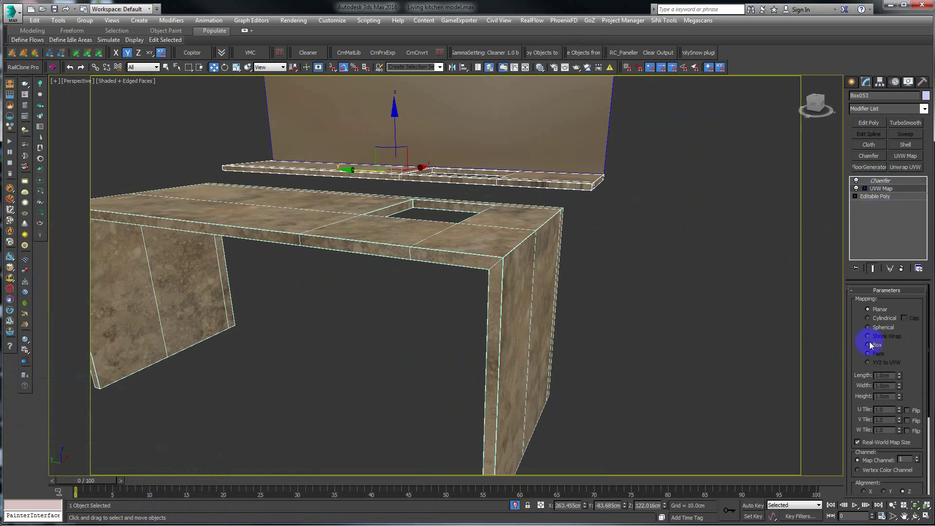
Add a Box-mapped UVW Map beneath the backsplash's Chamfer.
click(508, 119)
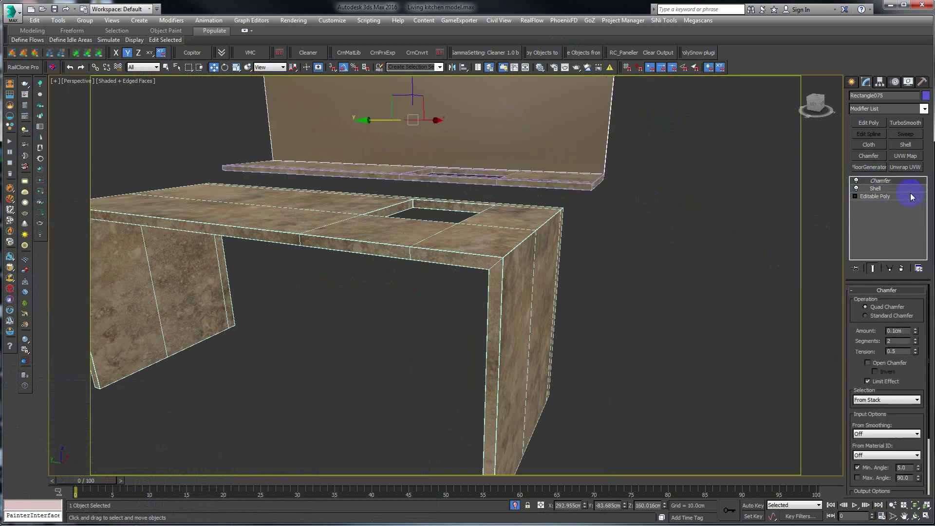
click(905, 155)
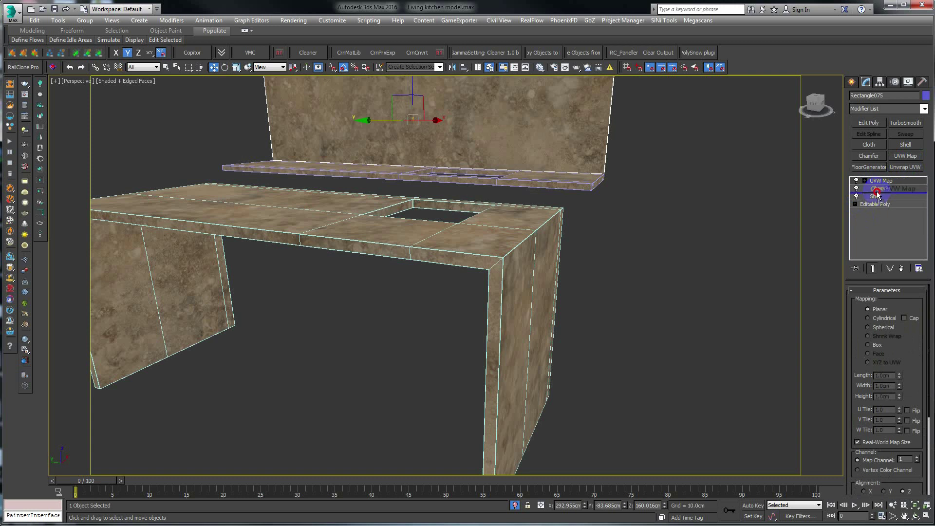
drag(879, 181, 879, 192)
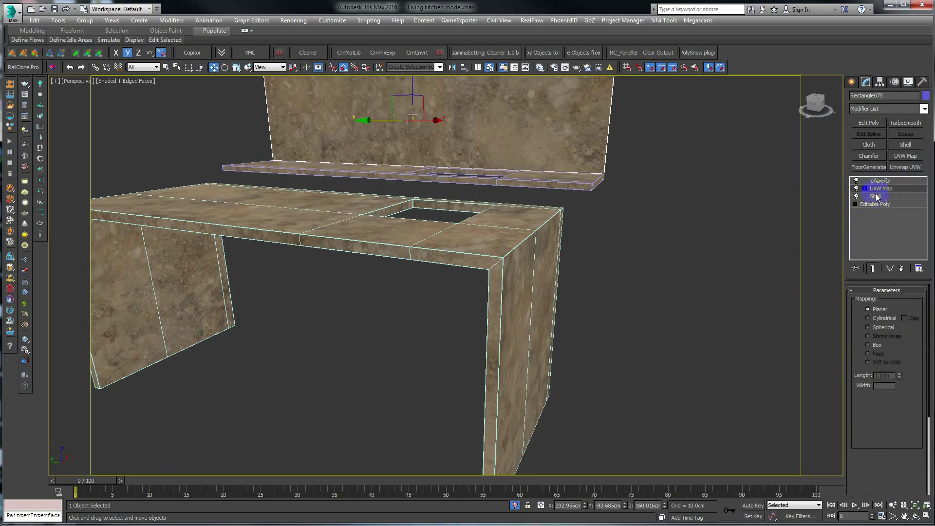
click(870, 345)
Orbit around the table, counters and backsplash to check the marble wrapping.
mouse_move(508, 159)
alt+middle_down()
mouse_move(492, 194)
mouse_move(526, 182)
mouse_move(532, 192)
mouse_move(539, 182)
mouse_move(528, 179)
alt+middle_up()
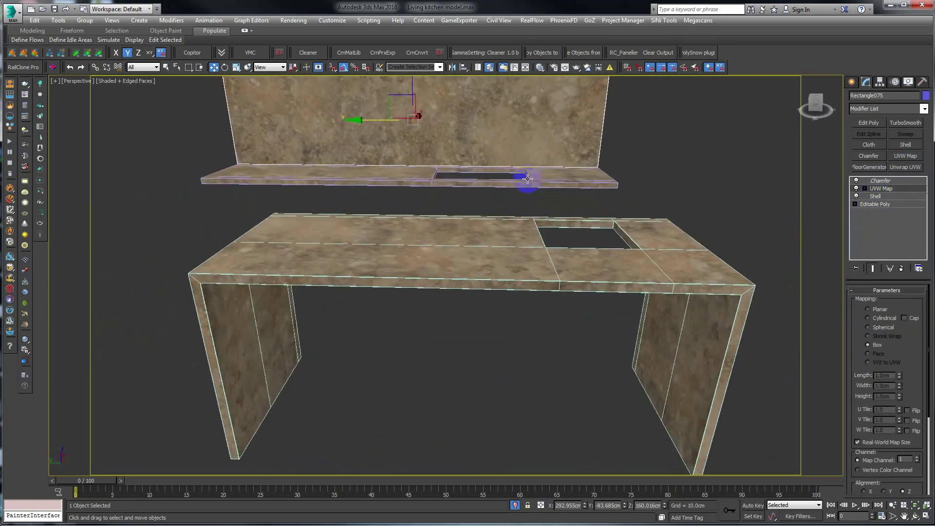
scroll(448, 183, down, 2)
scroll(428, 190, down, 8)
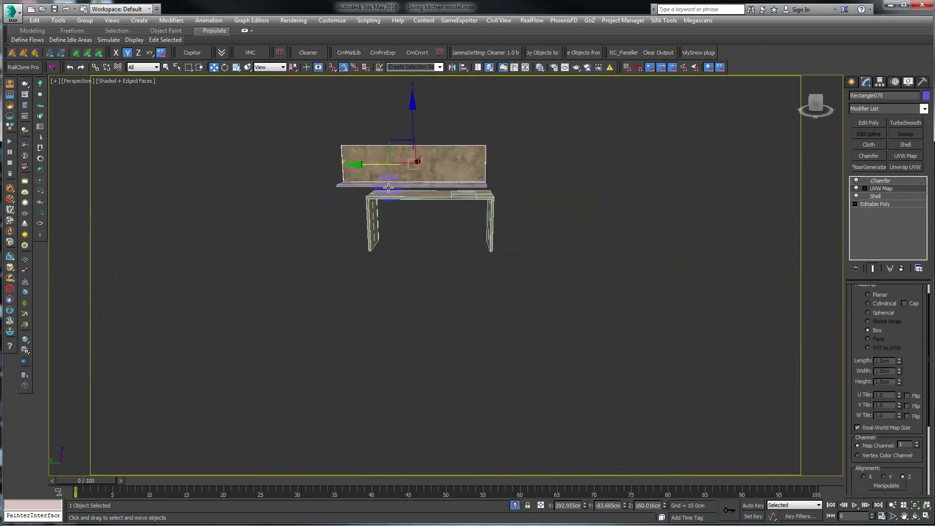
mouse_move(388, 188)
alt+middle_down()
mouse_move(397, 203)
mouse_move(414, 205)
mouse_move(379, 210)
mouse_move(425, 199)
alt+middle_up()
scroll(445, 215, up, 4)
scroll(554, 200, up, 5)
mouse_move(553, 200)
alt+middle_down()
mouse_move(543, 215)
mouse_move(509, 220)
alt+middle_up()
scroll(548, 210, up, 2)
scroll(542, 216, down, 5)
scroll(204, 184, up, 3)
scroll(212, 188, up, 2)
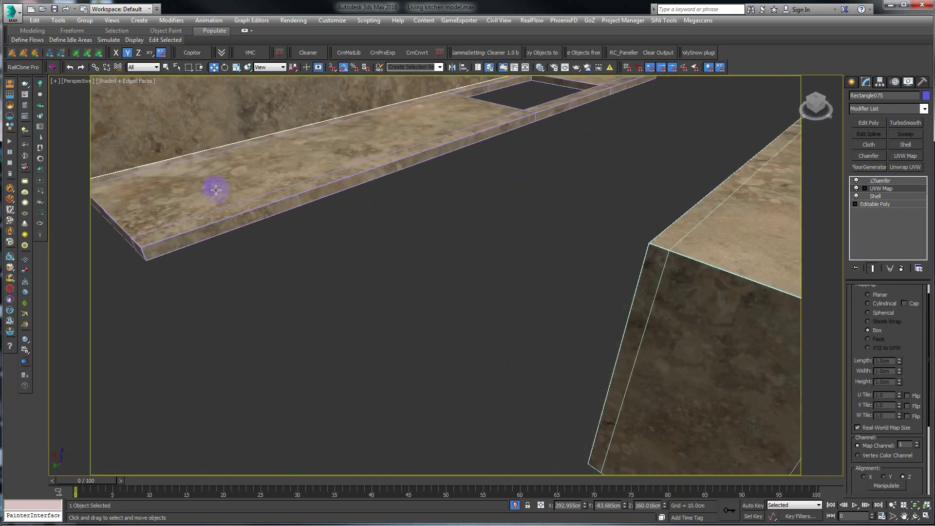
scroll(213, 188, down, 6)
alt+middle_drag(307, 191, 432, 188)
End Isolate and zoom out to show the full kitchen with marble island and backsplash.
right_click(490, 176)
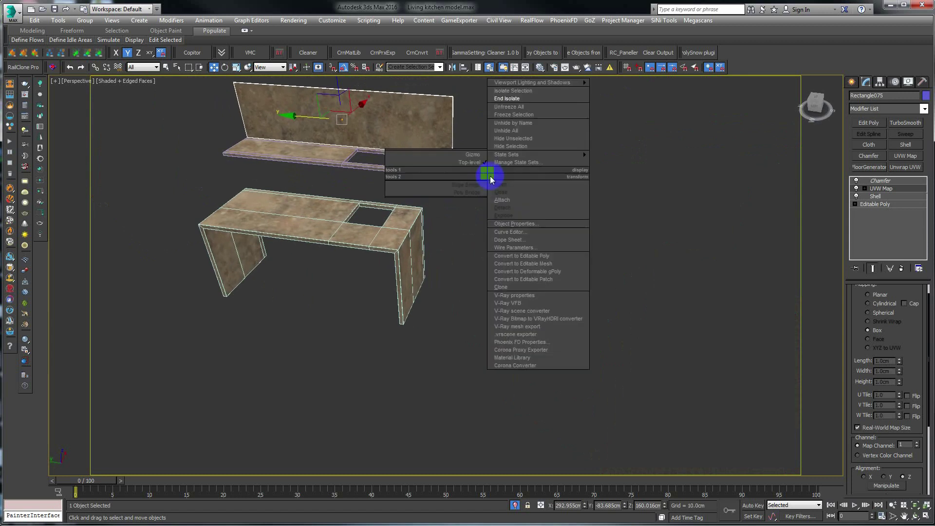
click(511, 100)
scroll(410, 263, down, 5)
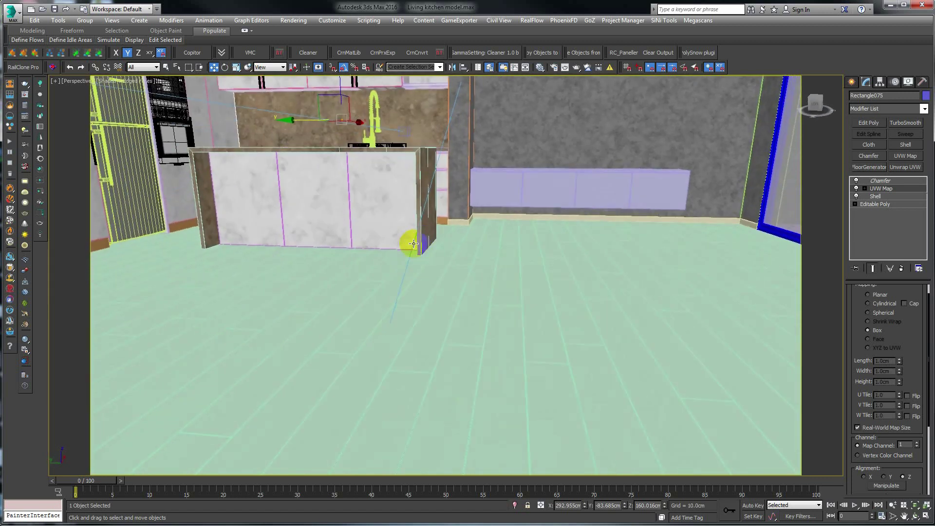
mouse_move(408, 240)
middle_down()
mouse_move(417, 240)
mouse_move(355, 255)
mouse_move(338, 282)
middle_up()
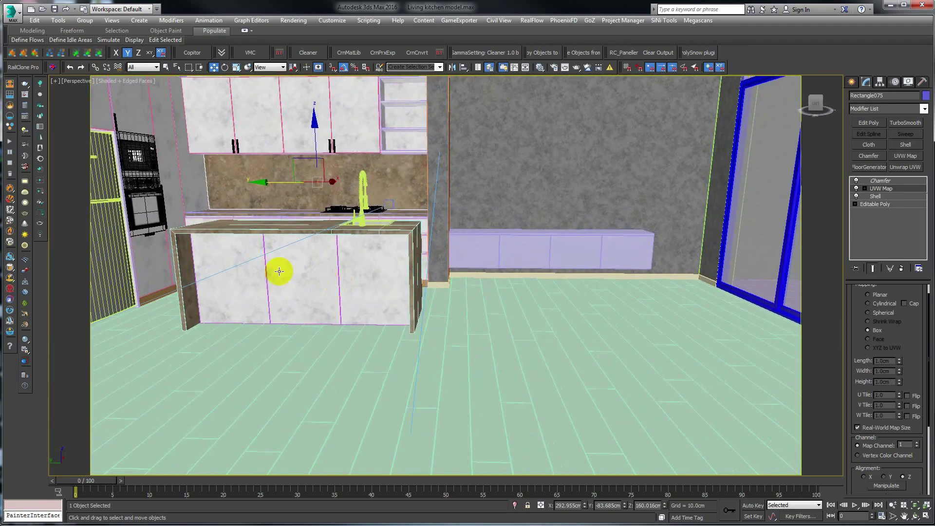
alt+middle_drag(277, 270, 282, 265)
scroll(282, 249, down, 3)
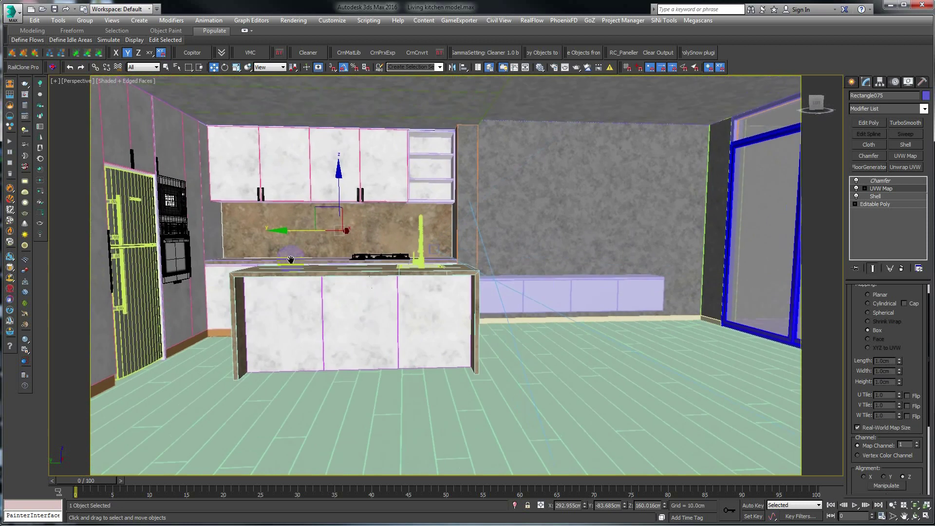
scroll(309, 249, down, 2)
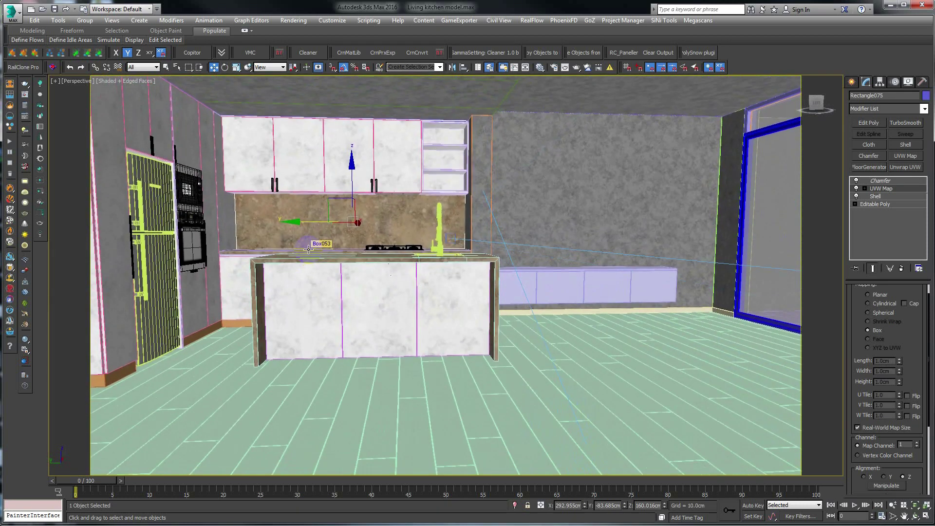